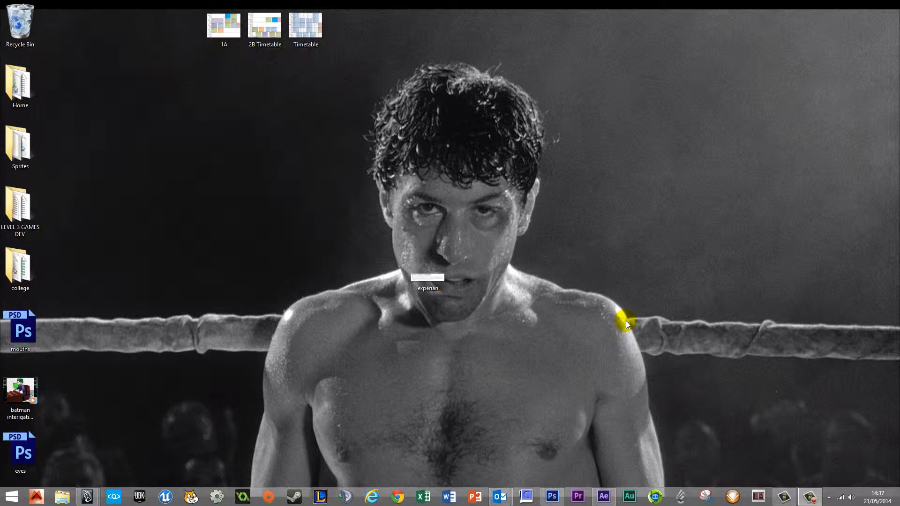
Switch to Photoshop and examine the mouth layers in mouths.psd by hiding and reshowing every layer except Layer 1.
left_click(563, 494)
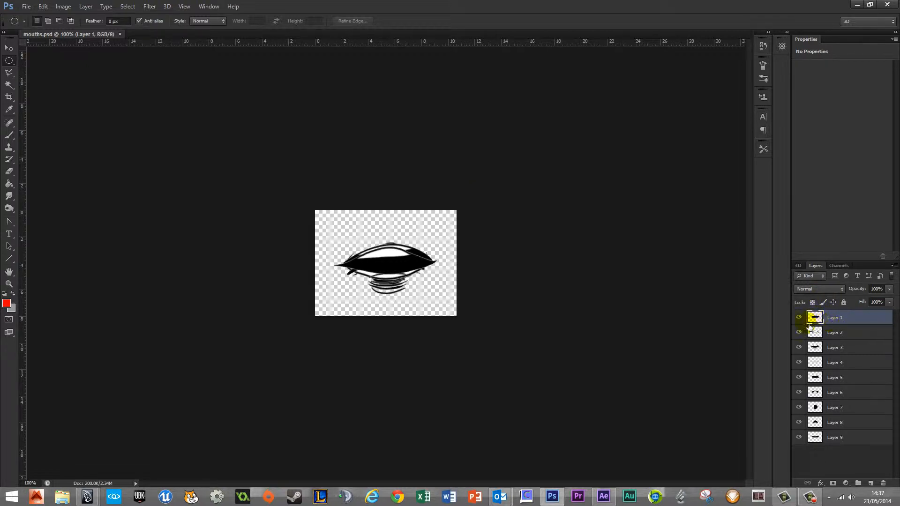
left_click(799, 317)
left_click(799, 317)
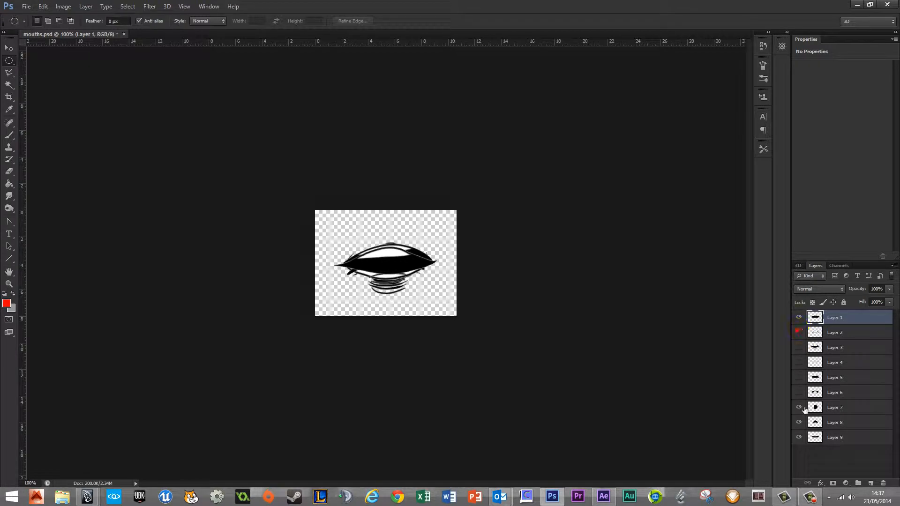
left_click_drag(804, 409, 799, 439)
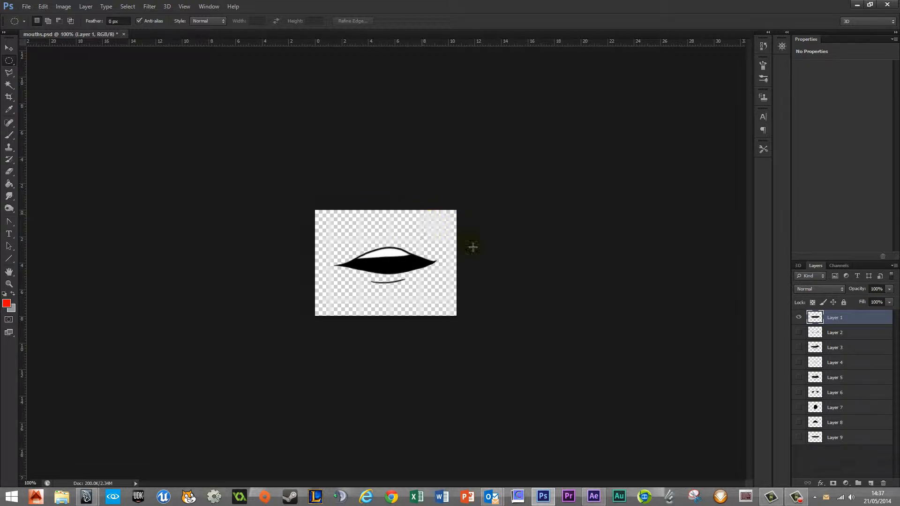
left_click_drag(799, 378, 801, 423)
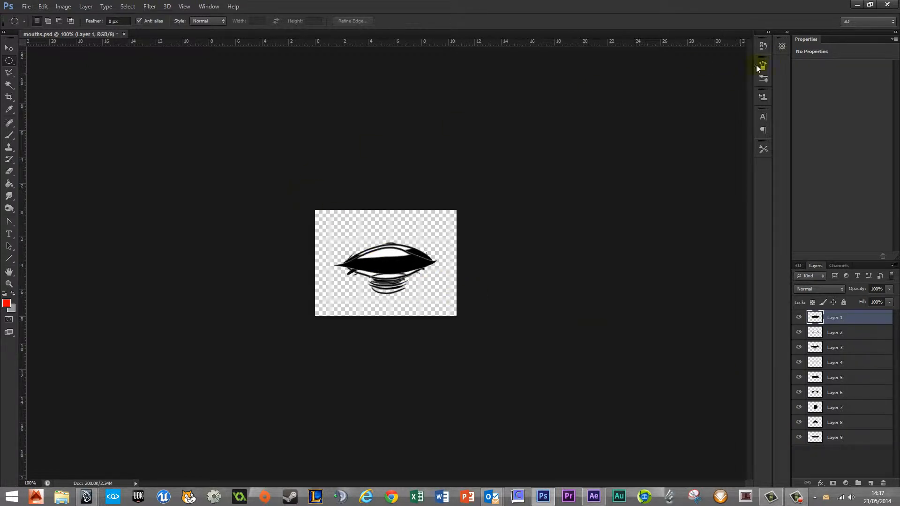
left_click(857, 5)
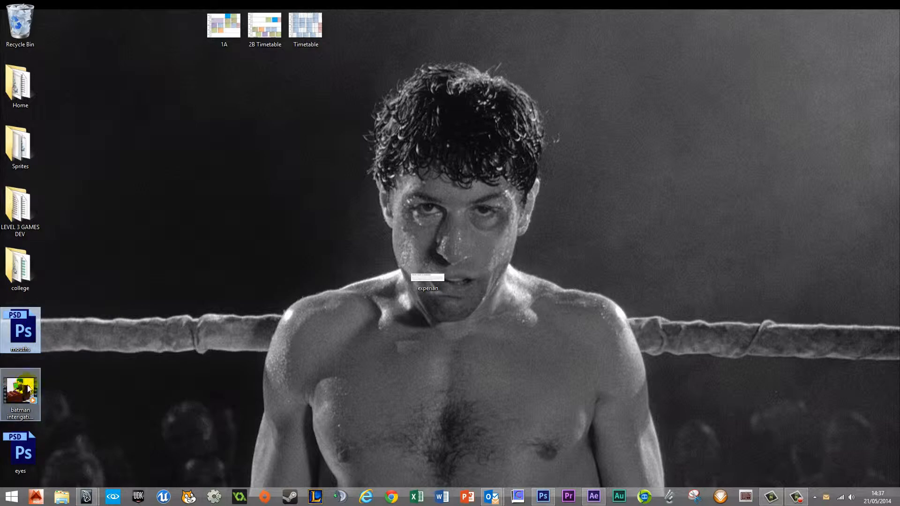
Switch to After Effects and import mouths.psd from the desktop as a Composition with Editable Layer Styles.
left_click(46, 405)
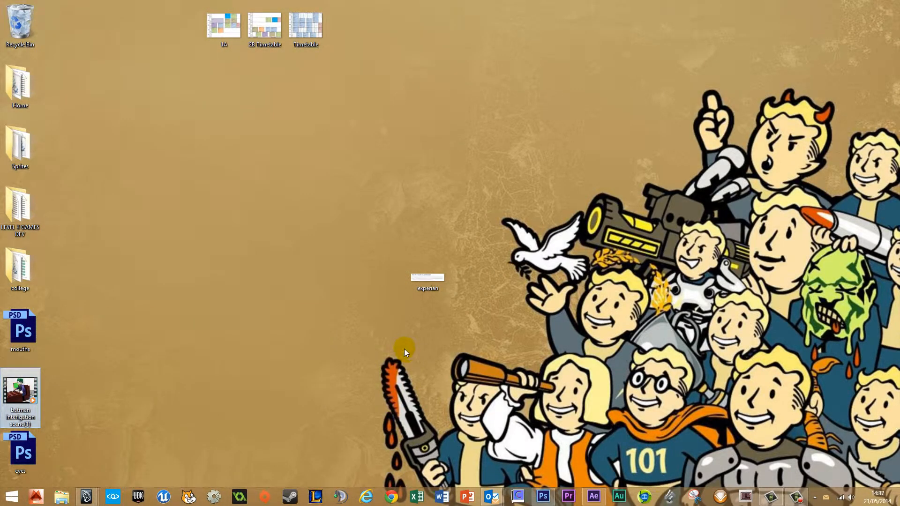
left_click(594, 497)
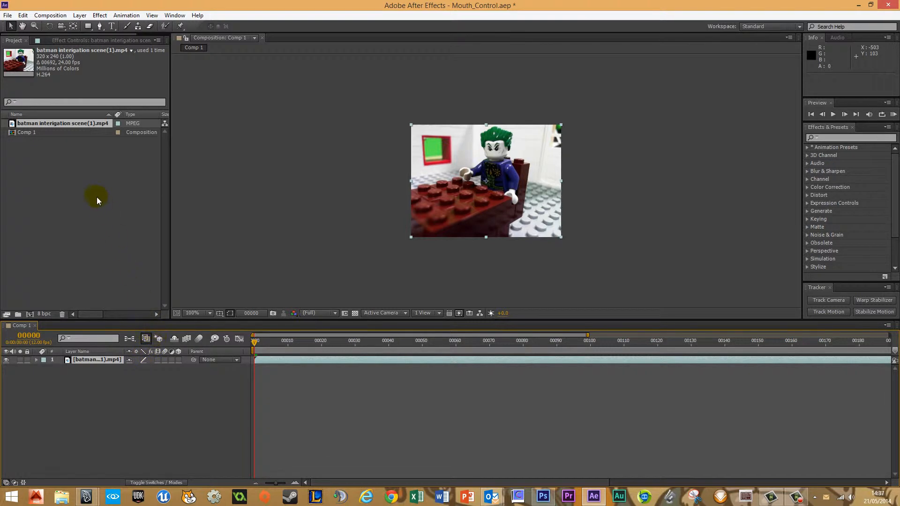
right_click(72, 162)
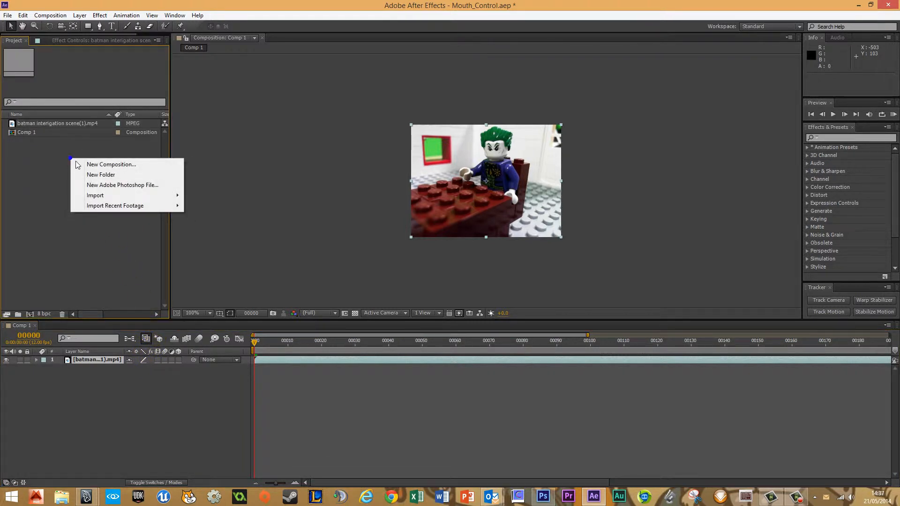
mouse_move(155, 196)
left_click(211, 196)
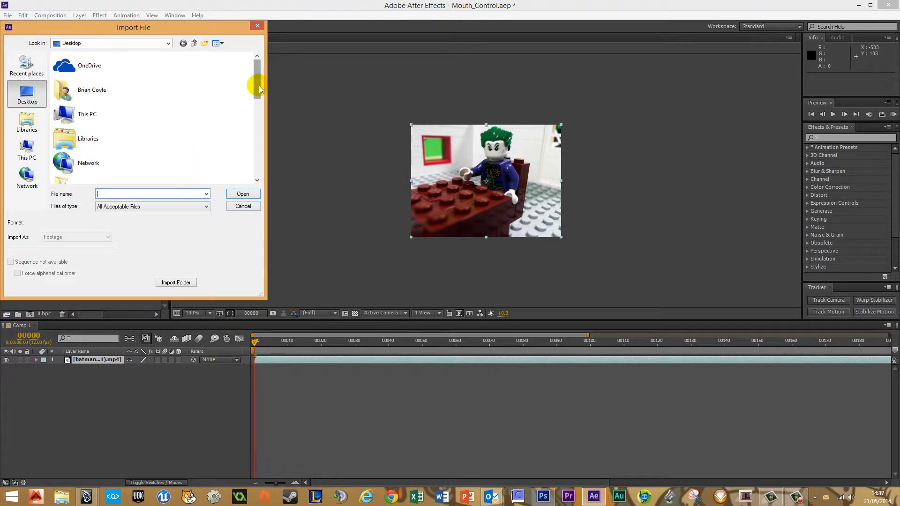
left_click_drag(259, 89, 258, 155)
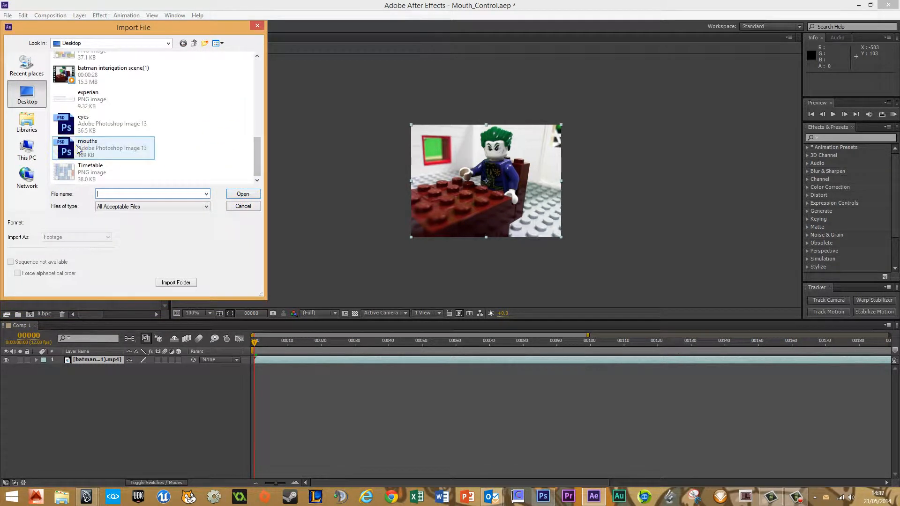
left_click(79, 149)
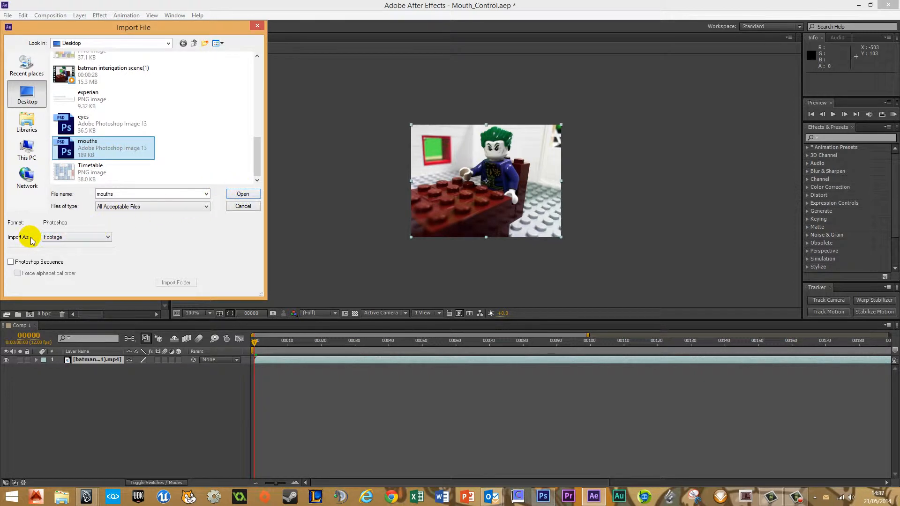
left_click(59, 237)
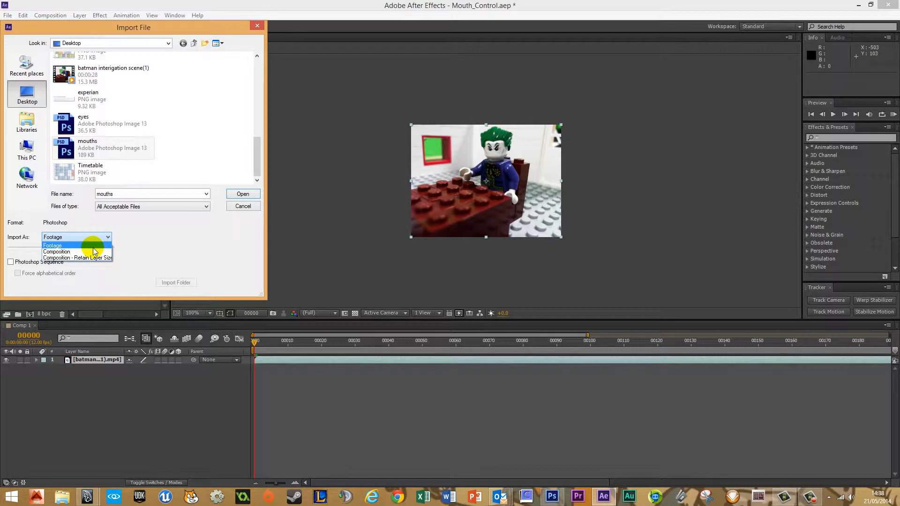
left_click(90, 251)
left_click(255, 195)
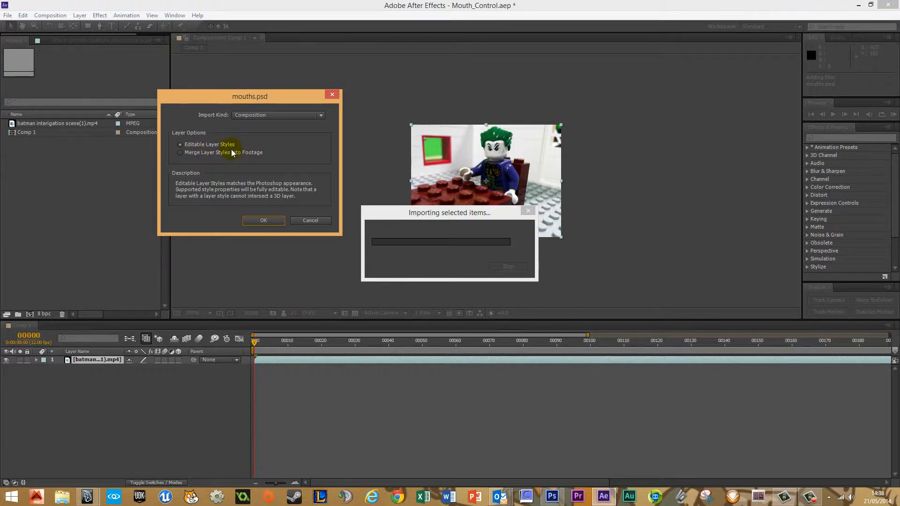
left_click(264, 220)
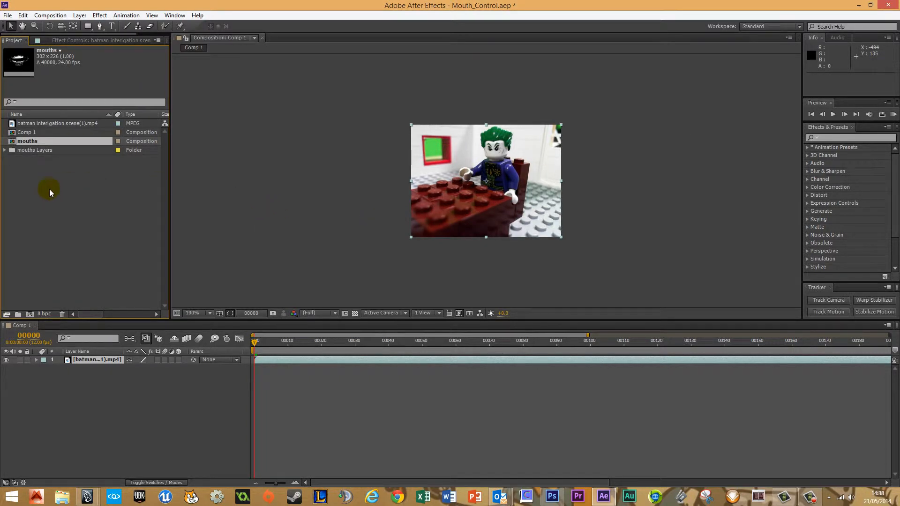
Add the mouths composition above the batman video layer in Comp 1 and open it in its own timeline.
left_click_drag(37, 139, 93, 362)
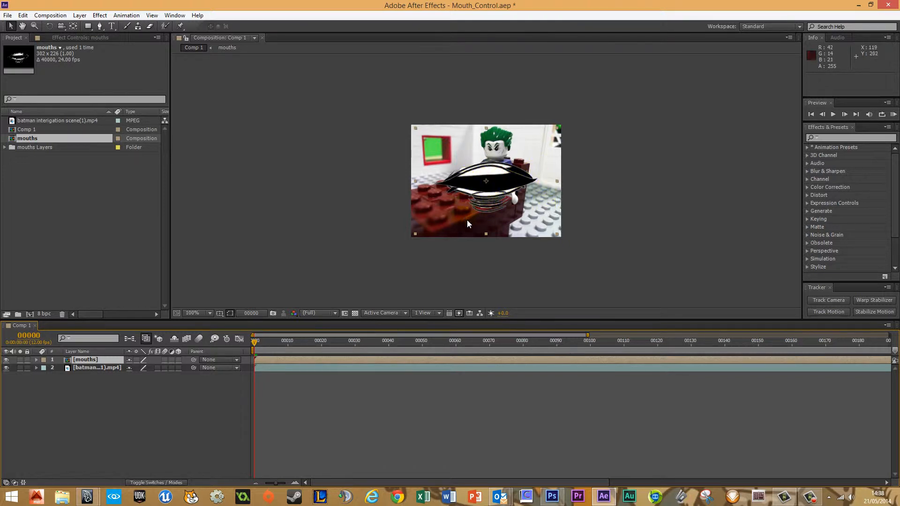
double_click(89, 359)
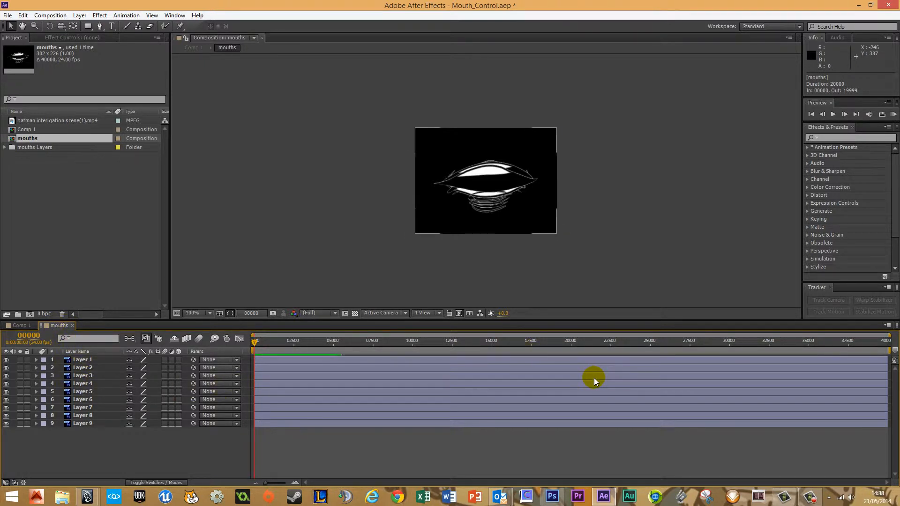
Trim all nine layers of the mouths composition together to a duration of six frames from frame 0.
left_click(880, 360)
left_click(854, 423, "shift")
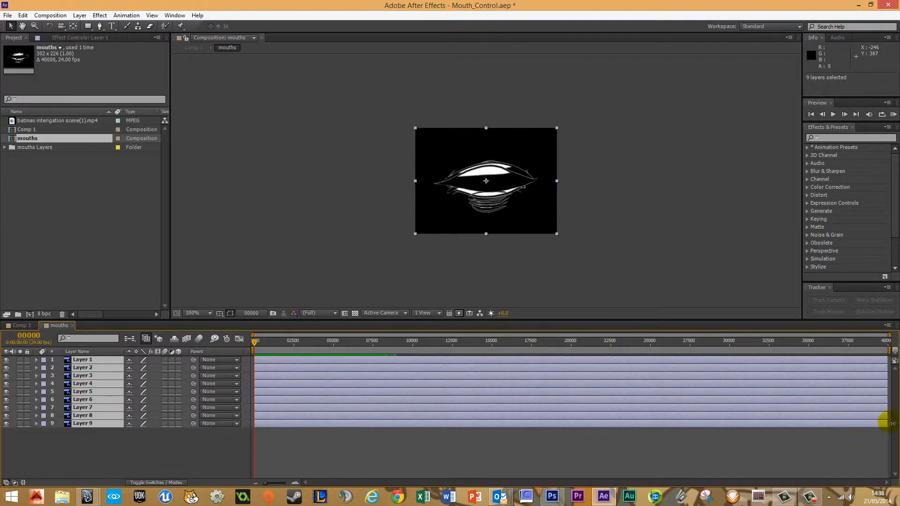
left_click_drag(886, 424, 257, 408)
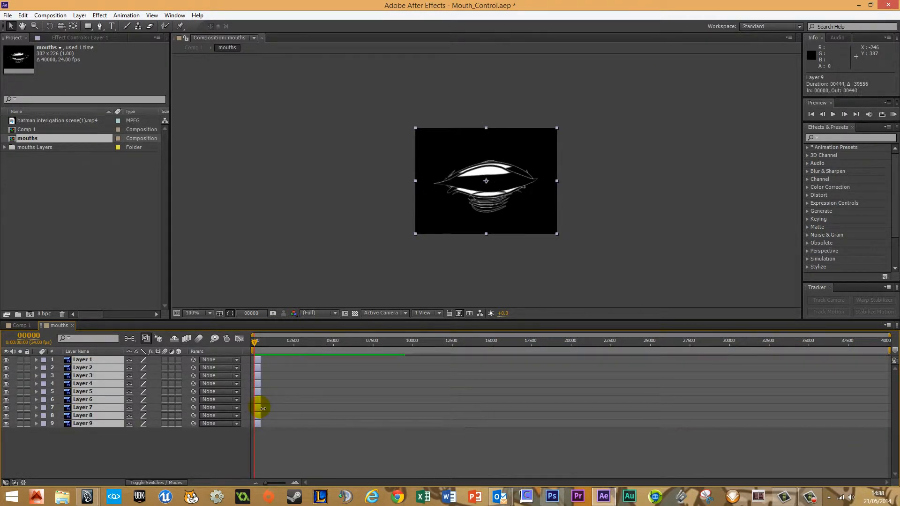
scroll(267, 393, "up", 5)
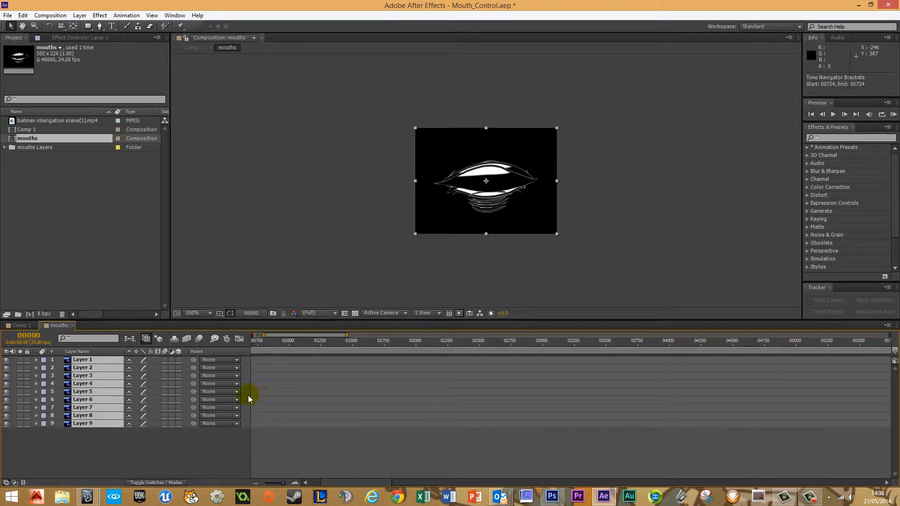
left_click_drag(332, 480, 310, 482)
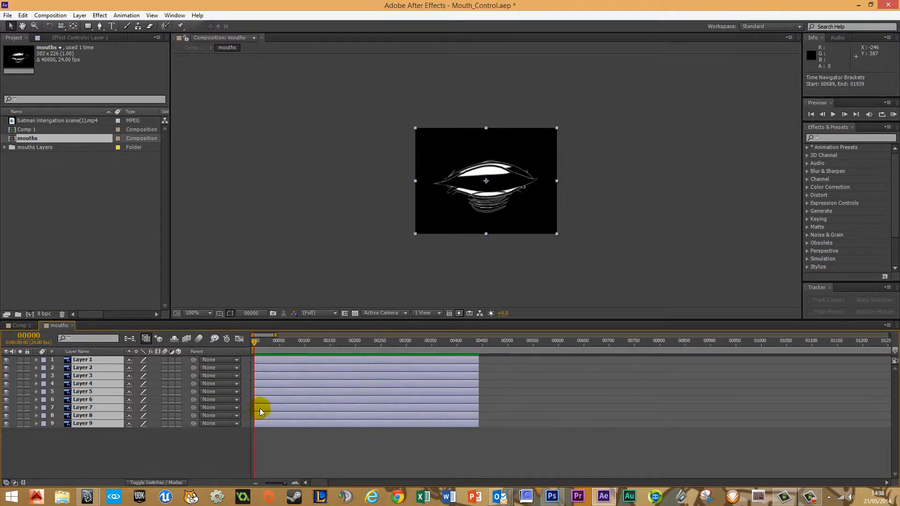
scroll(261, 407, "up", 3)
scroll(429, 403, "down", 3)
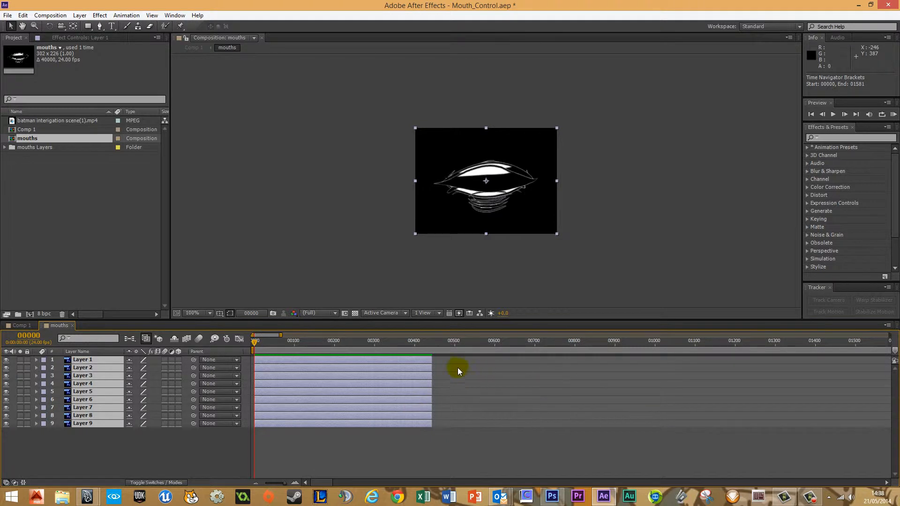
left_click_drag(432, 361, 265, 388)
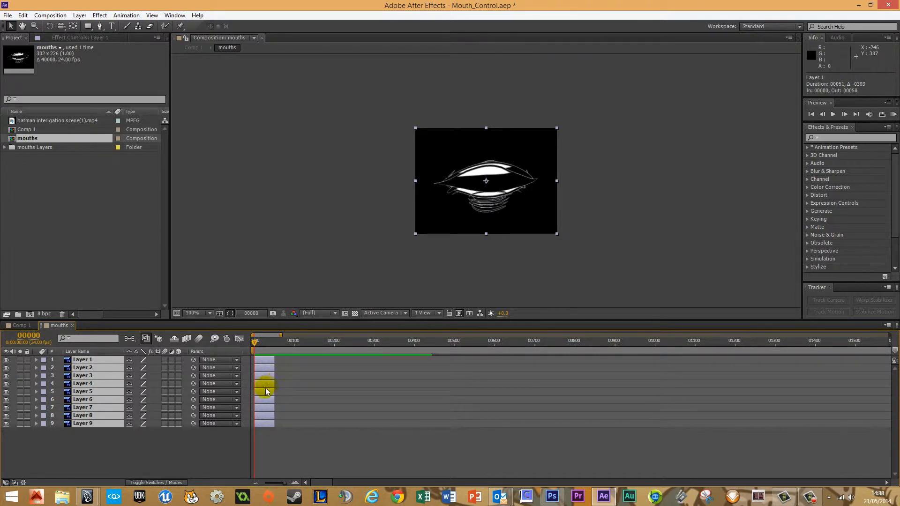
scroll(257, 389, "up", 8)
left_click_drag(314, 482, 305, 482)
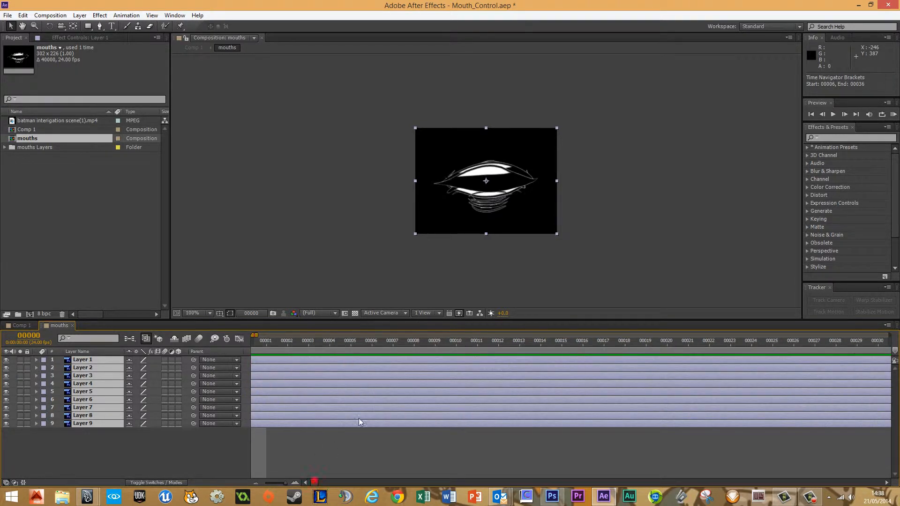
scroll(361, 419, "down", 3)
left_click_drag(569, 363, 265, 401)
scroll(264, 399, "up", 4)
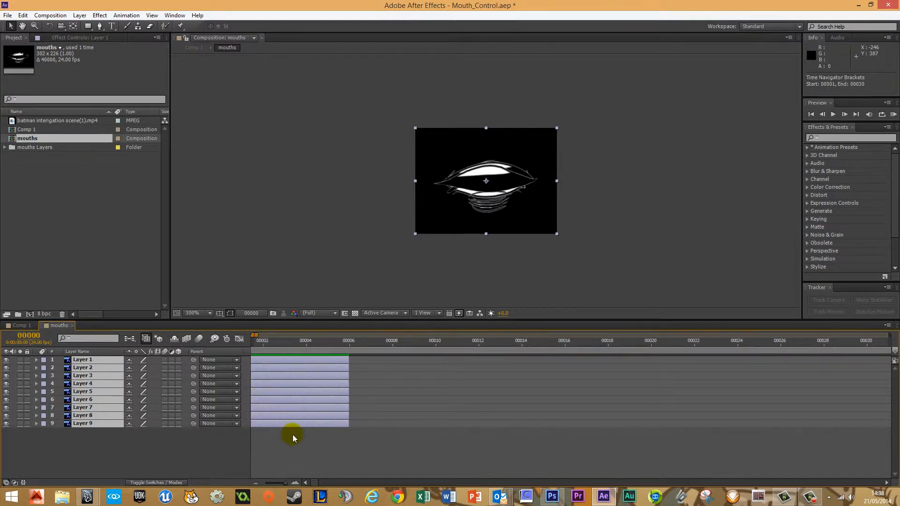
left_click(305, 483)
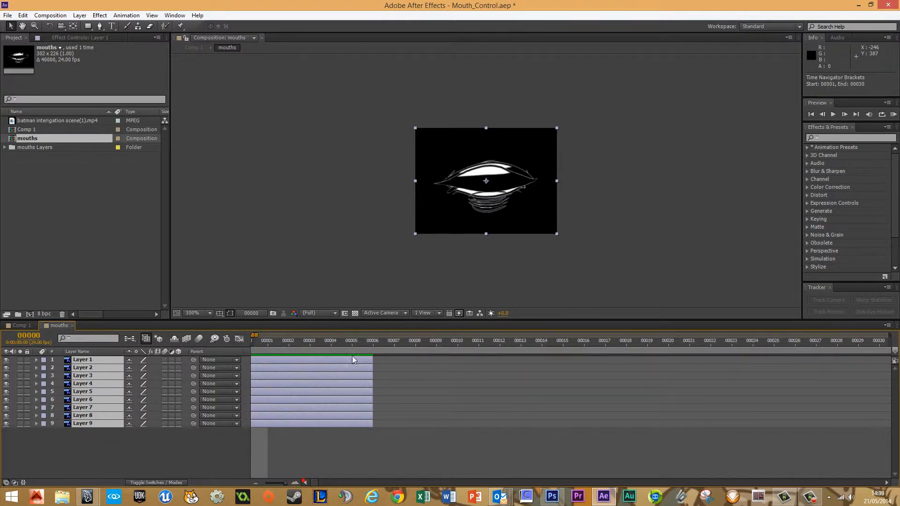
Trim Layer 1 to one frame at frame 0, and make Layer 2 a one-frame clip starting at frame 1.
left_click(387, 363)
left_click(368, 364)
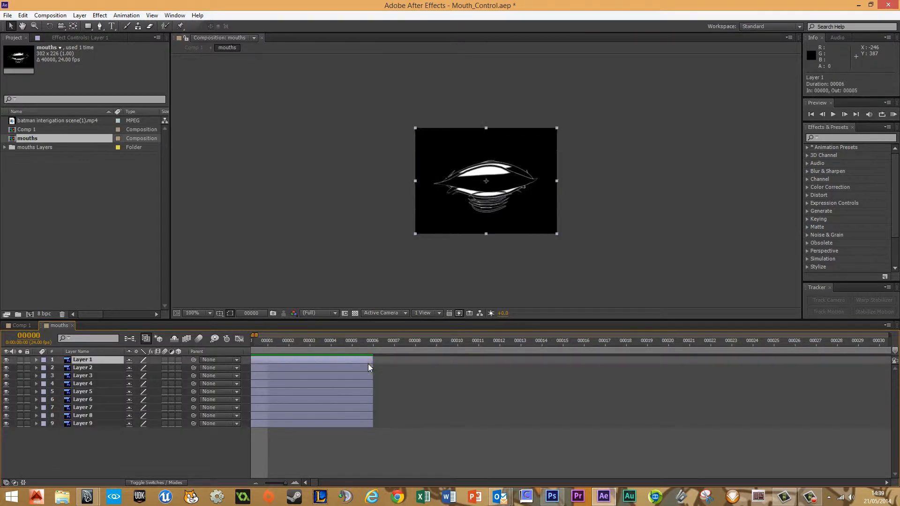
left_click_drag(368, 367, 311, 365)
left_click(287, 370)
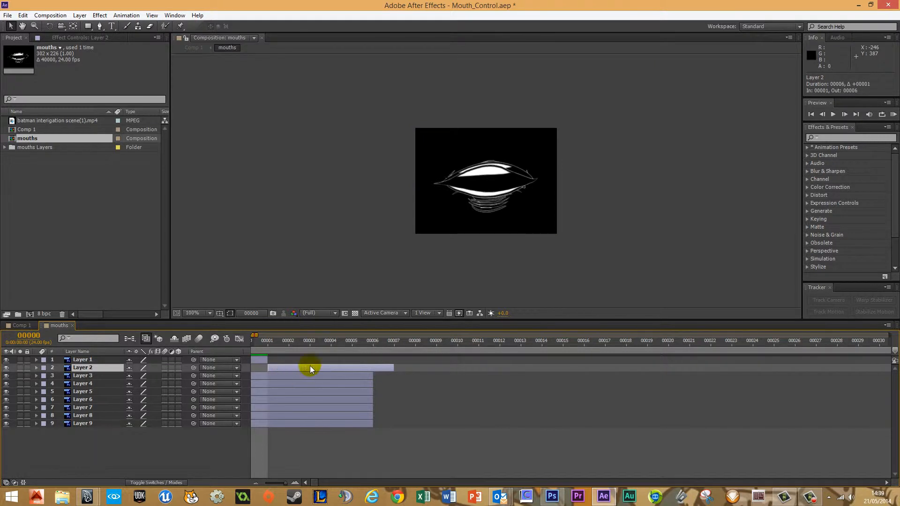
left_click_drag(394, 365, 283, 368)
Stagger Layers 3 to 9 as one-frame clips, each starting one frame after the layer above, ending with Layer 9 at frame 8.
left_click_drag(348, 373, 376, 372)
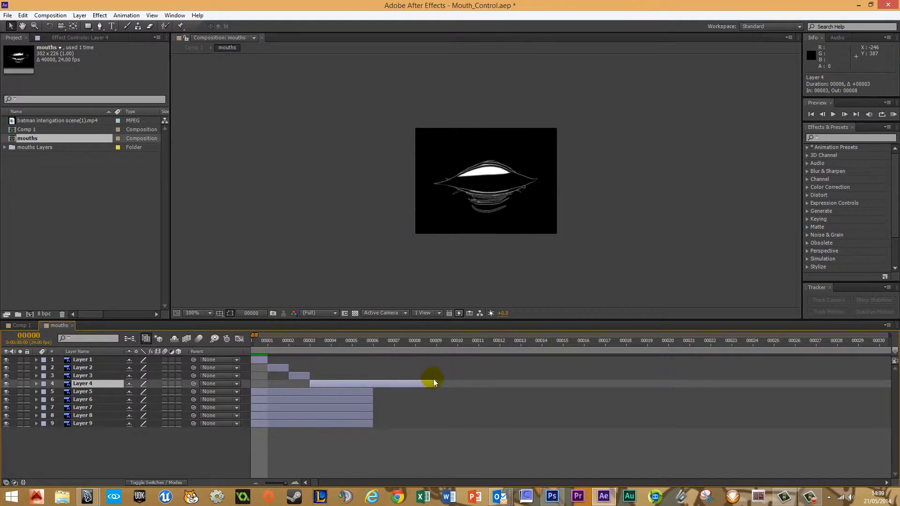
left_click_drag(442, 384, 442, 422)
left_click(349, 405)
left_click(347, 416)
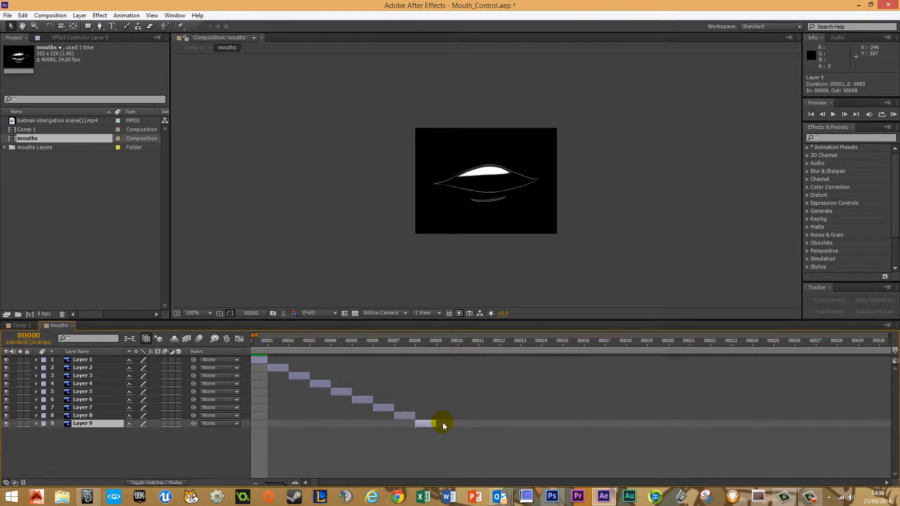
Scrub the mouths timeline to frame 2 to check the staggered mouths, and close that timeline to return to Comp 1.
left_click_drag(261, 341, 292, 351)
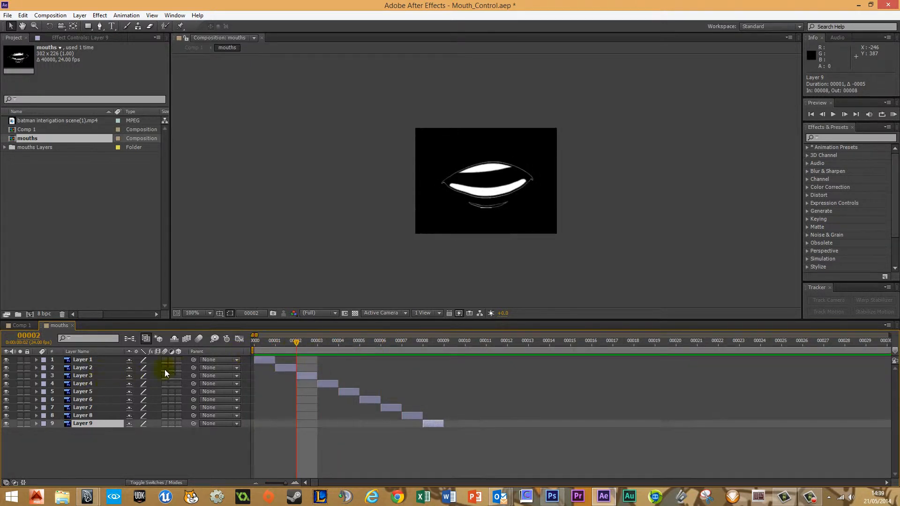
left_click(71, 325)
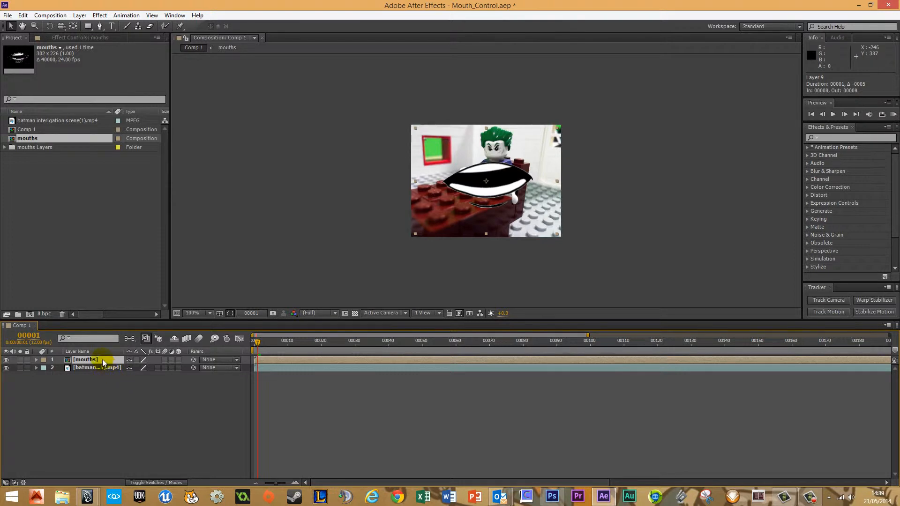
right_click(103, 359)
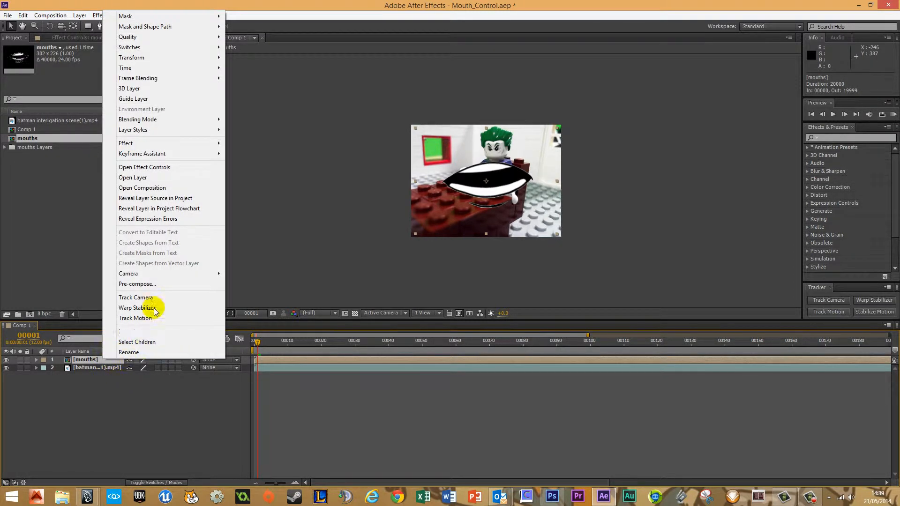
mouse_move(187, 70)
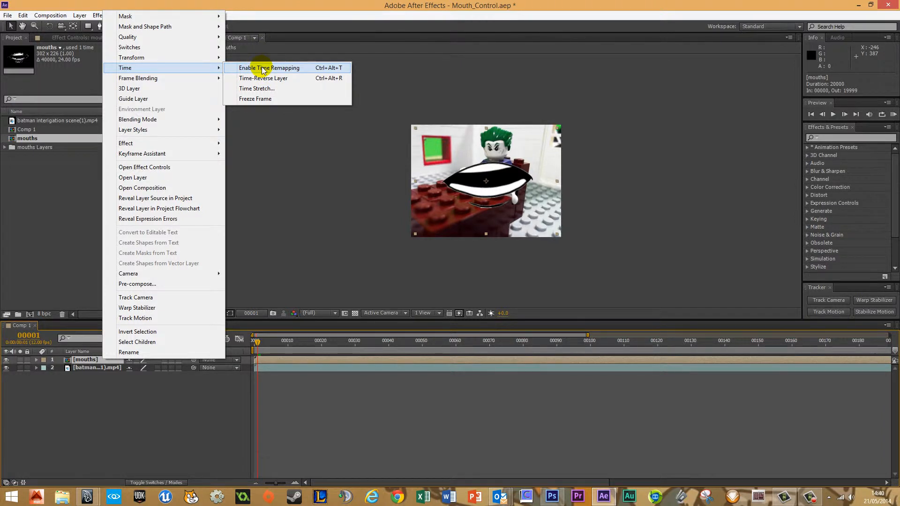
left_click(194, 402)
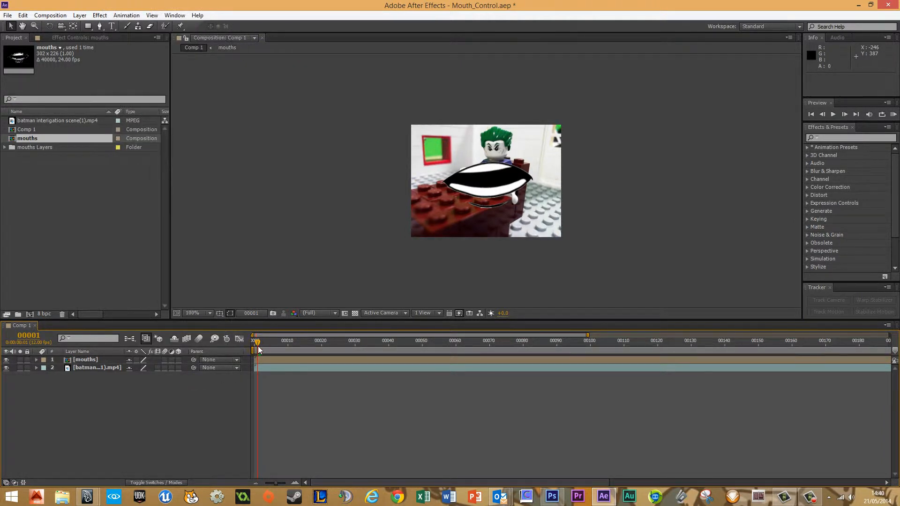
Move the current time in Comp 1 back to frame 0.
left_click_drag(259, 347, 219, 345)
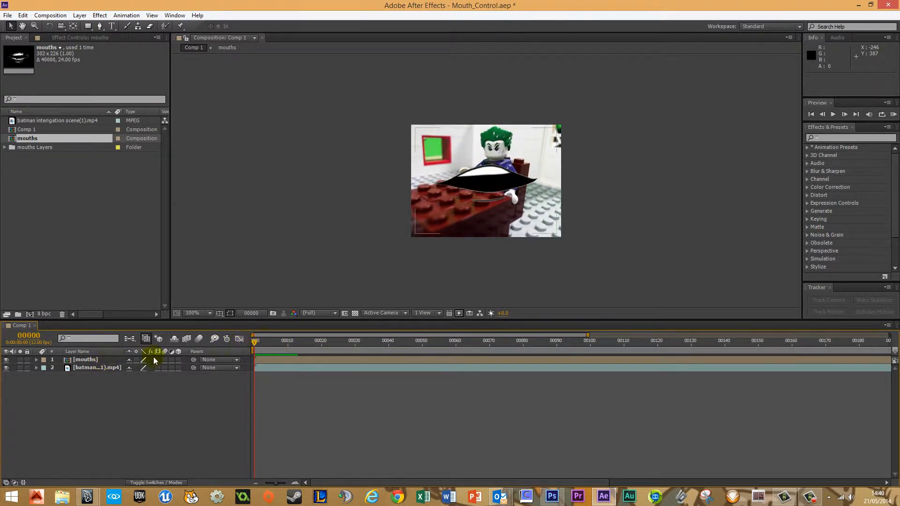
Enable time remapping on the mouths layer in Comp 1.
left_click_drag(155, 360, 258, 348)
right_click(93, 360)
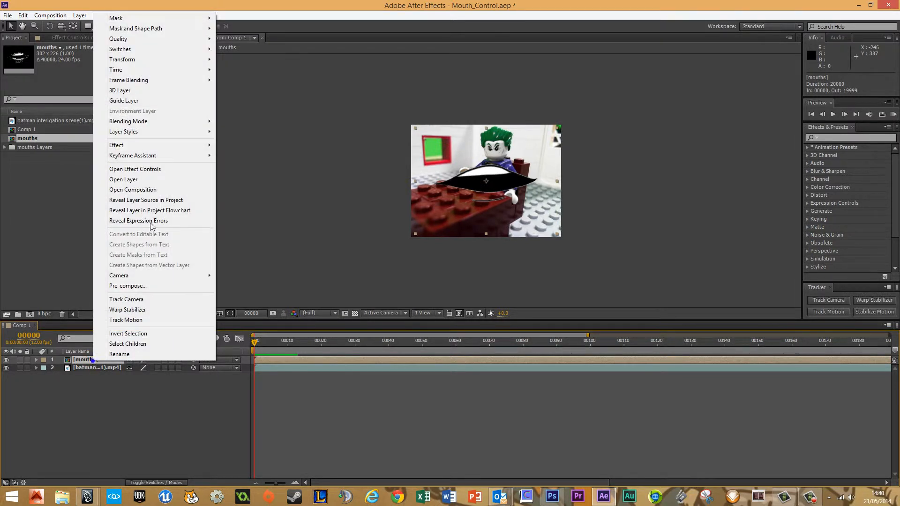
mouse_move(172, 72)
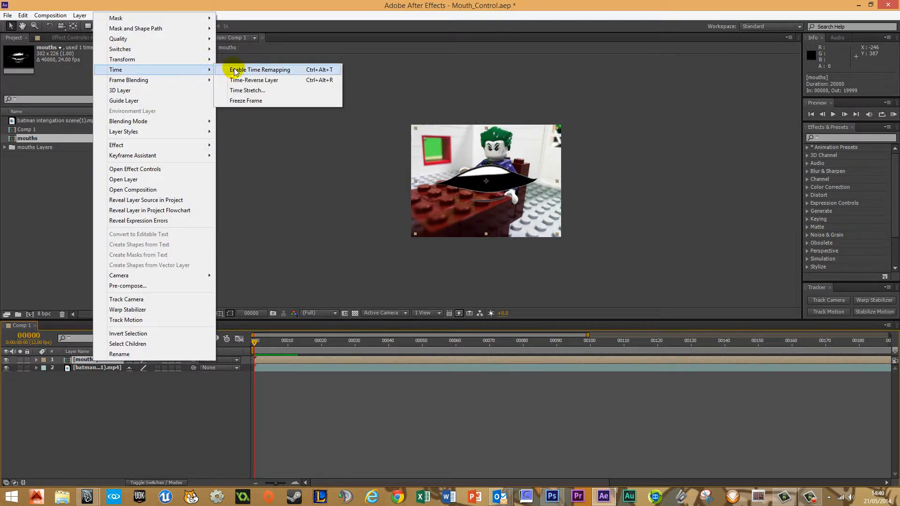
left_click(238, 70)
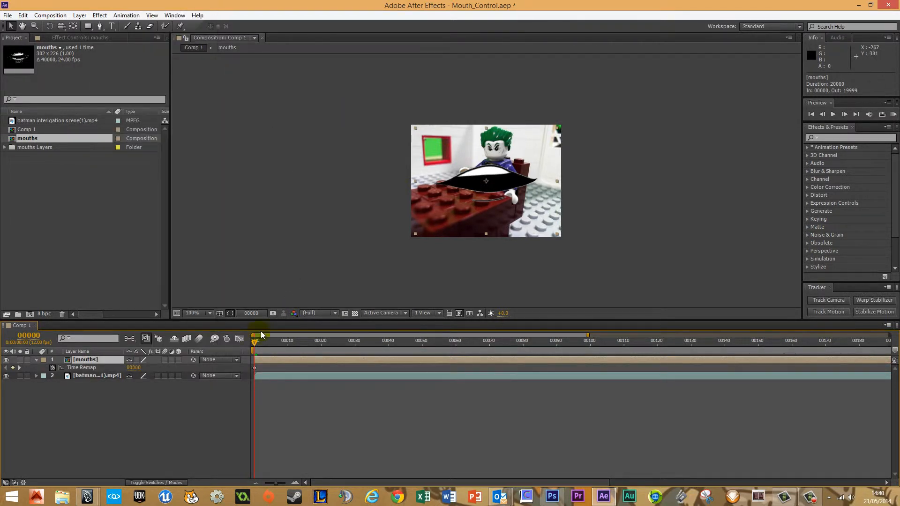
Move the mouths layer's first Time Remap keyframe to frame 103, and return the current time to frame 0.
mouse_move(260, 344)
left_mouse_down()
mouse_move(283, 346)
mouse_move(249, 345)
left_mouse_up()
left_click(255, 368)
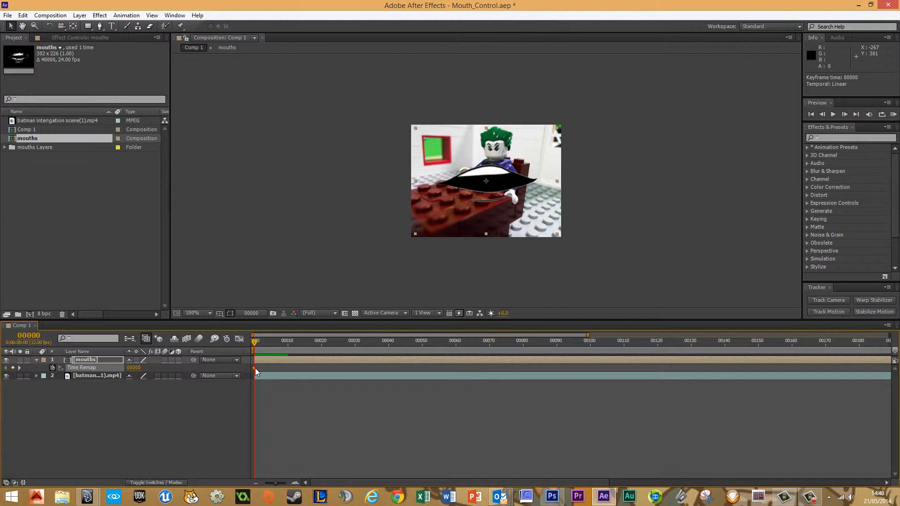
left_click_drag(564, 371, 600, 368)
left_click_drag(260, 342, 248, 364)
Add a null object to Comp 1 and rename it Mouth_Countrol.
right_click(85, 399)
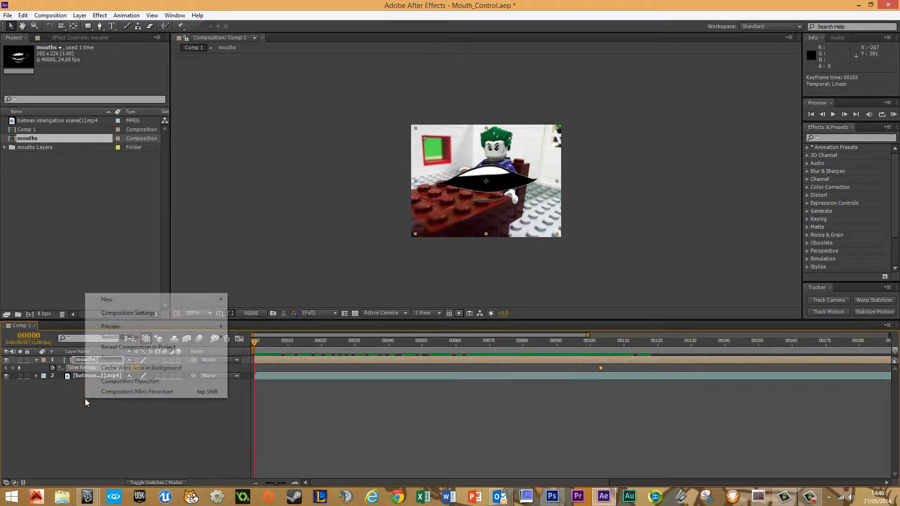
mouse_move(190, 298)
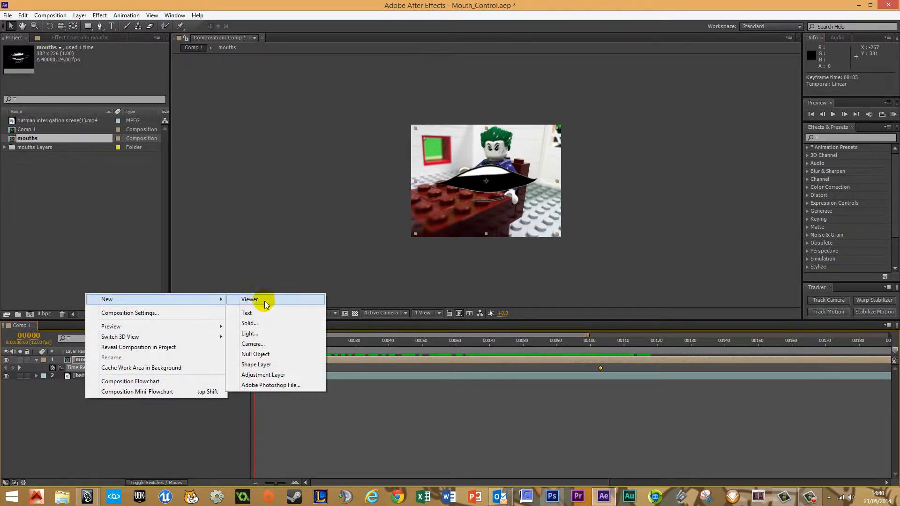
left_click(255, 354)
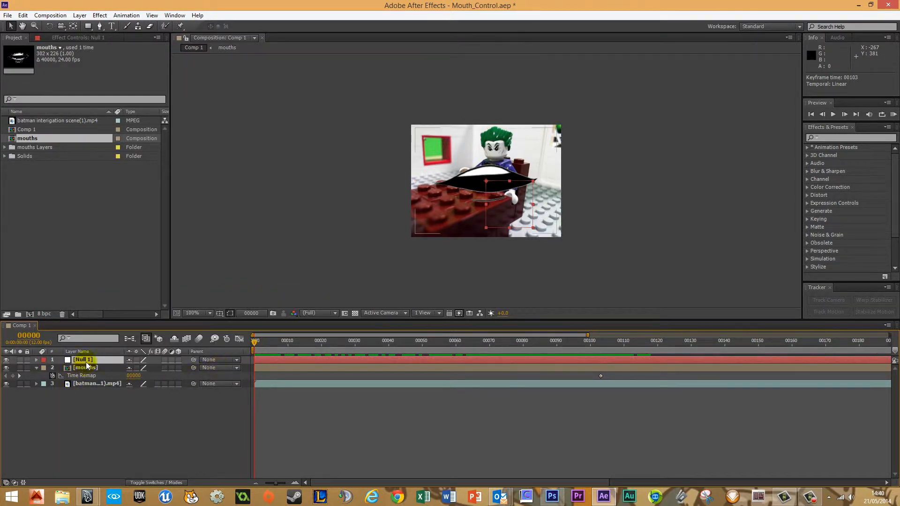
right_click(88, 361)
left_click(133, 354)
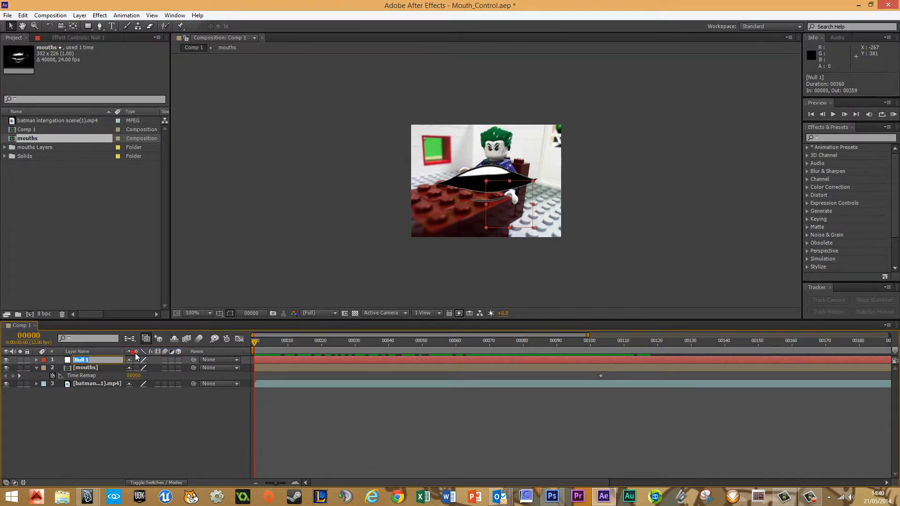
type("Mouth_Co")
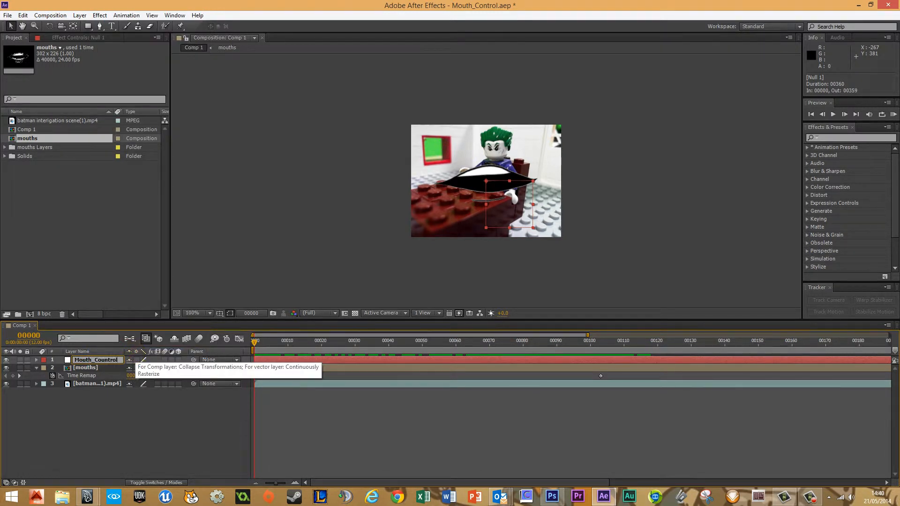
type("ntrol")
key("Return")
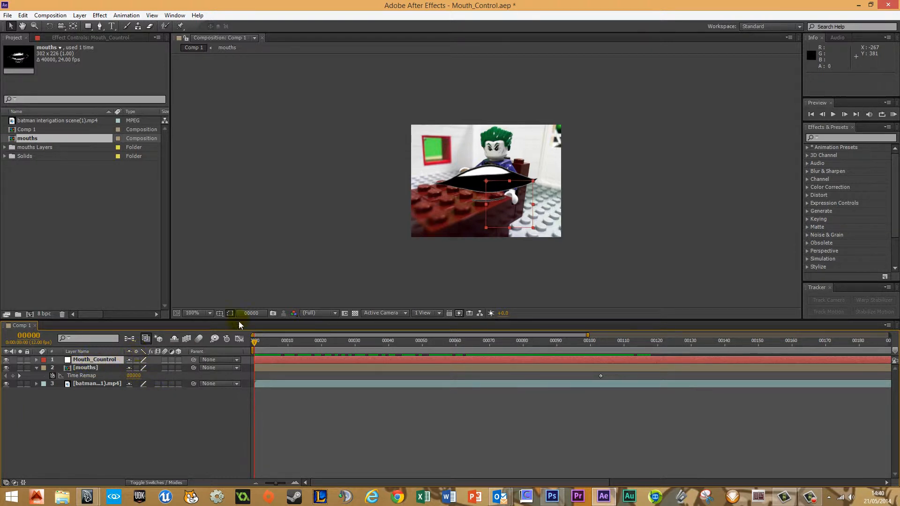
Move the Mouth_Countrol null to about 51, 73, stretch its width to about 226%, and expand its layer properties.
left_click_drag(484, 178, 434, 157)
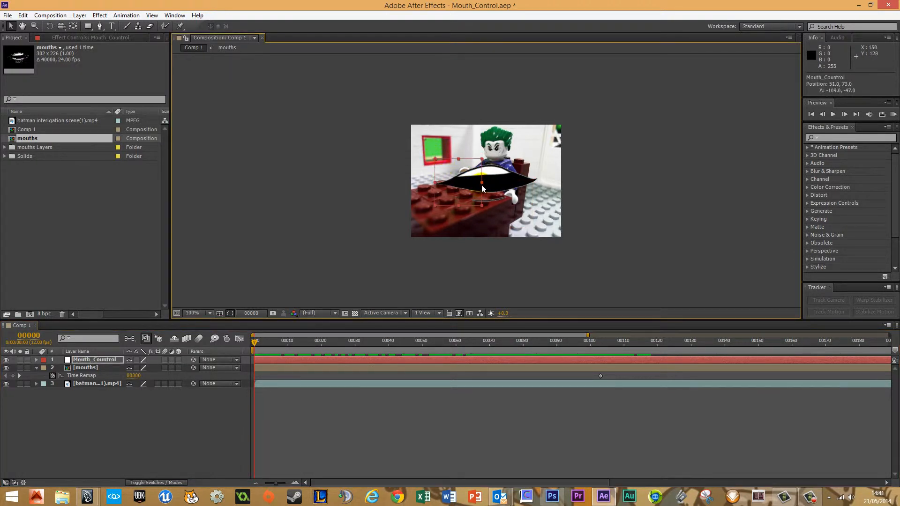
left_click_drag(482, 184, 542, 188)
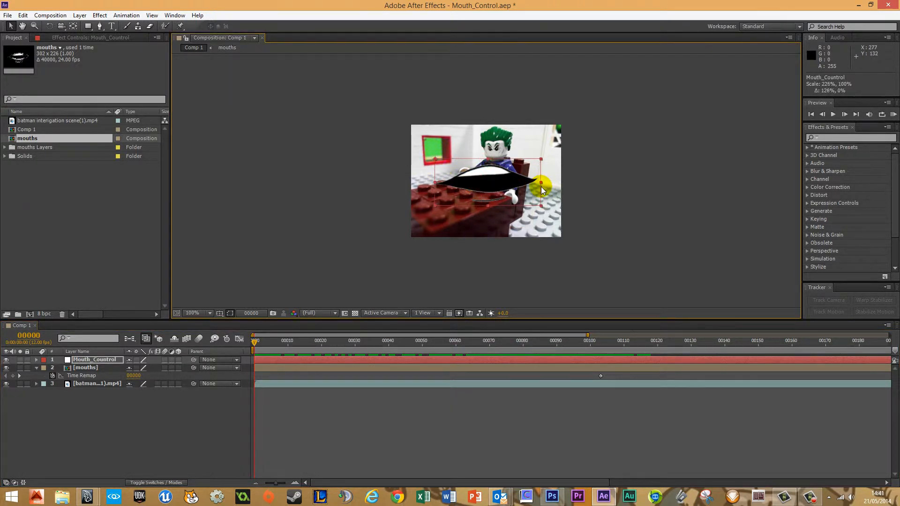
left_click(36, 360)
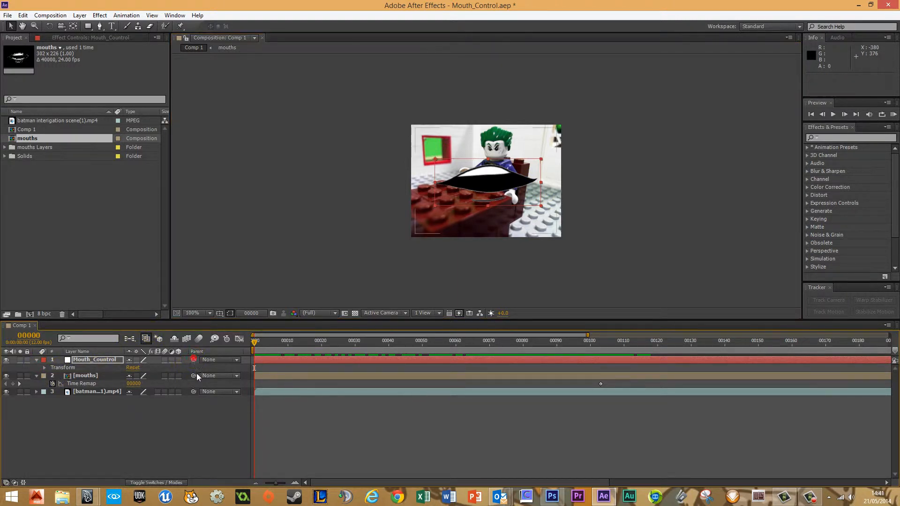
Parent the mouths layer to Mouth_Countrol, and move the null to about 62, 69 to test the link.
left_click_drag(195, 374, 112, 359)
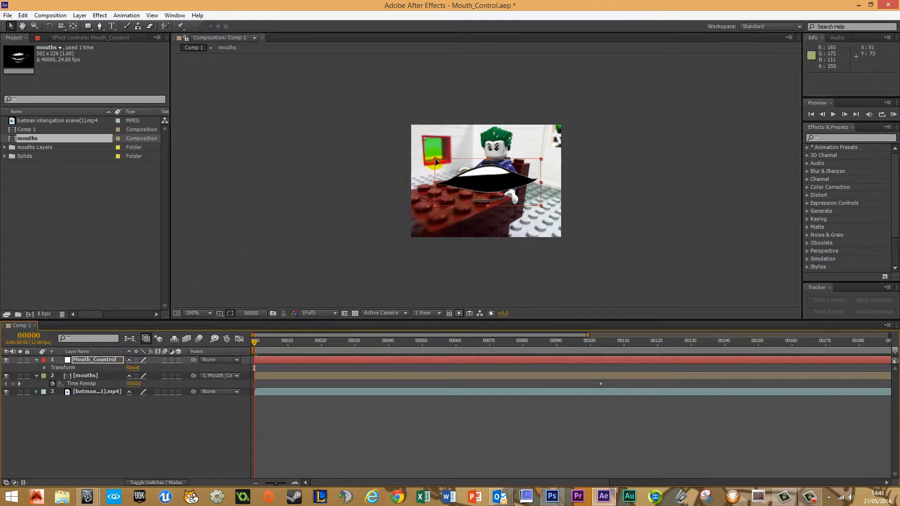
mouse_move(447, 167)
left_mouse_down()
mouse_move(448, 153)
mouse_move(427, 159)
mouse_move(437, 167)
left_mouse_up()
left_click(84, 350)
Apply the Slider Control expression effect to the Mouth_Countrol null.
left_click(87, 360)
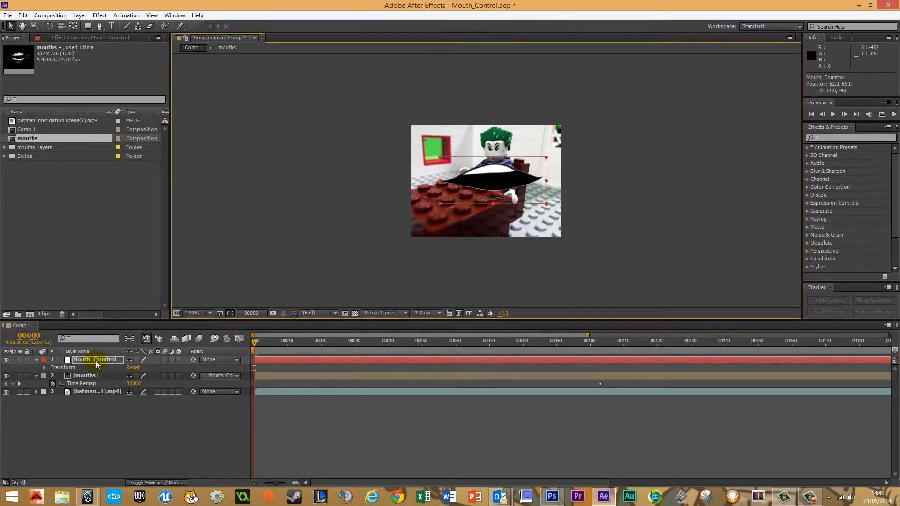
right_click(95, 361)
mouse_move(150, 60)
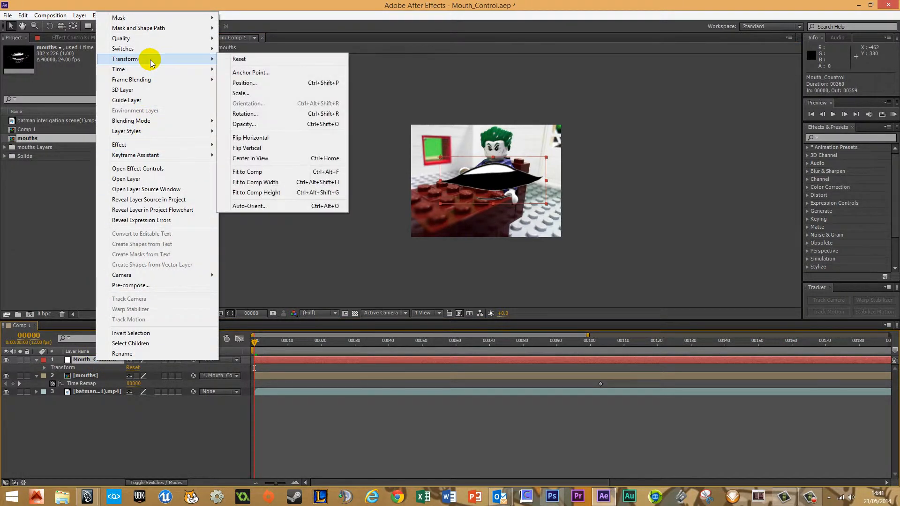
left_click(98, 11)
mouse_move(127, 15)
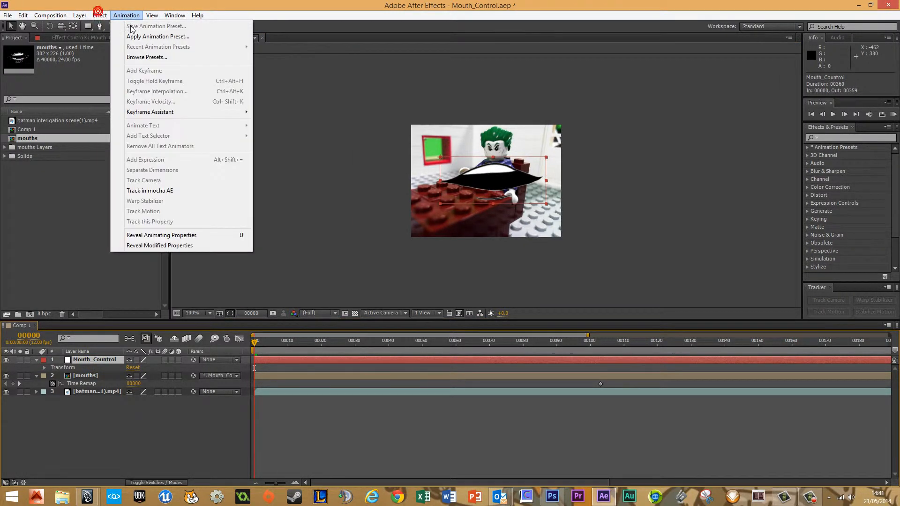
mouse_move(140, 123)
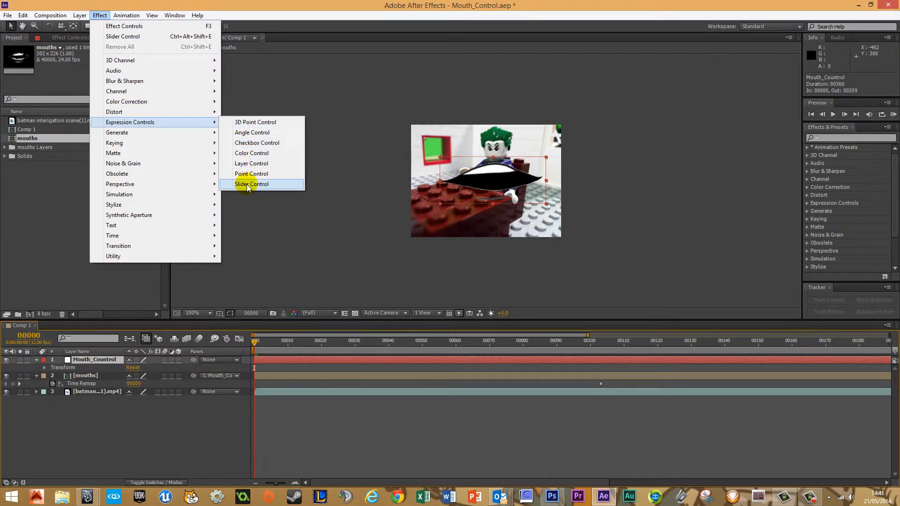
left_click(246, 184)
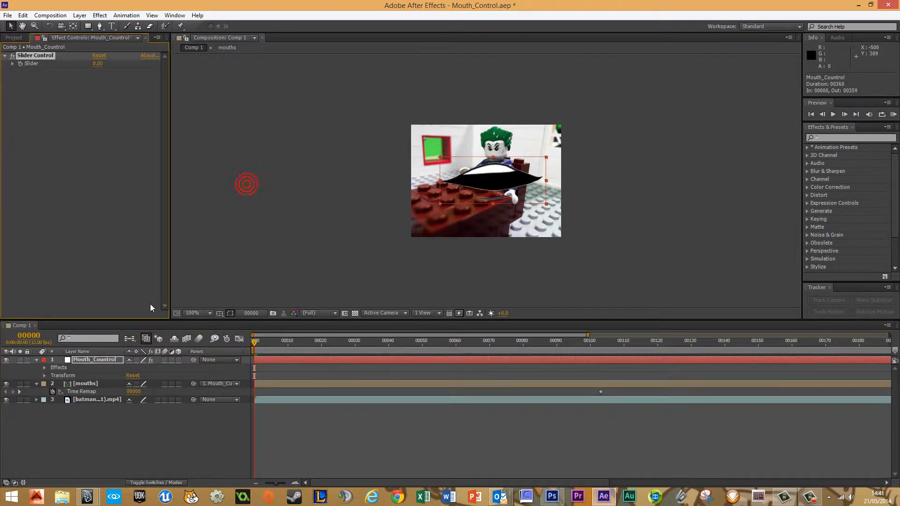
Add an expression to the mouths layer's Time Remap that links it to the Slider property of Mouth_Countrol.
left_click(44, 368)
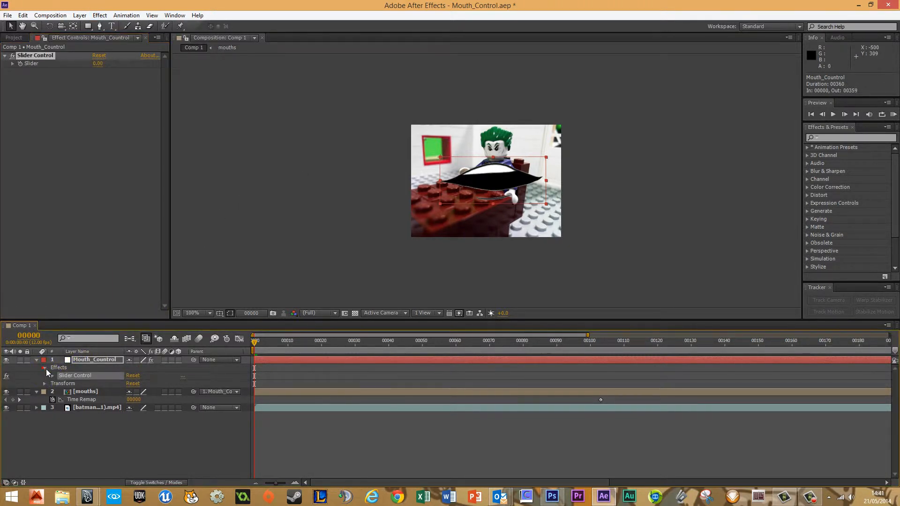
left_click(53, 375)
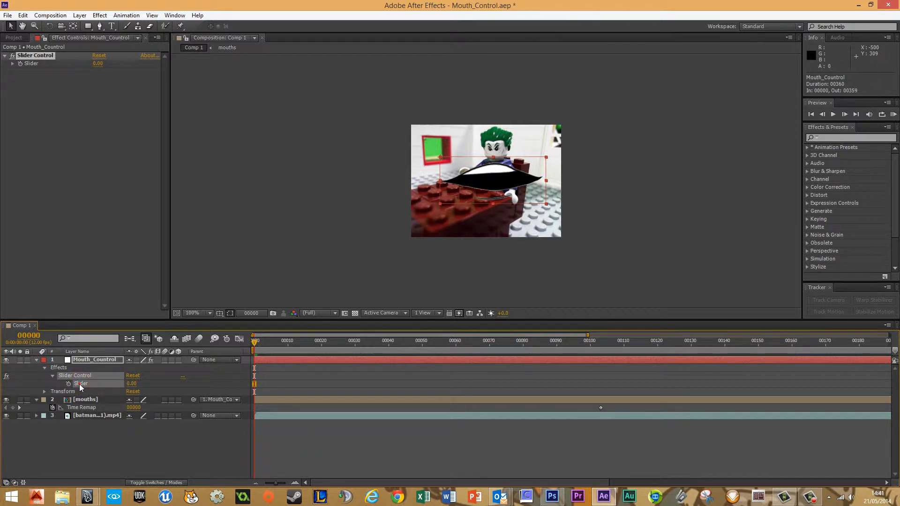
left_click(82, 384)
left_click(99, 399)
left_click(103, 385)
left_click(58, 407)
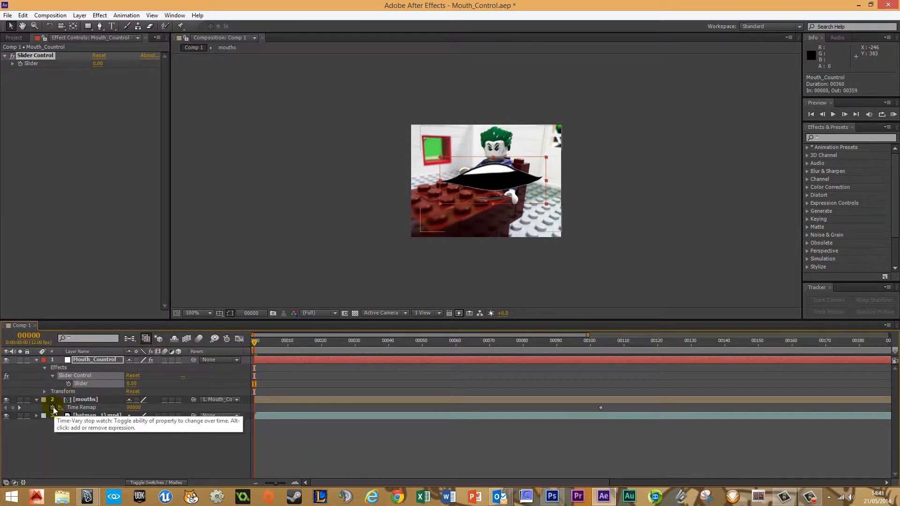
left_click(53, 409, "alt")
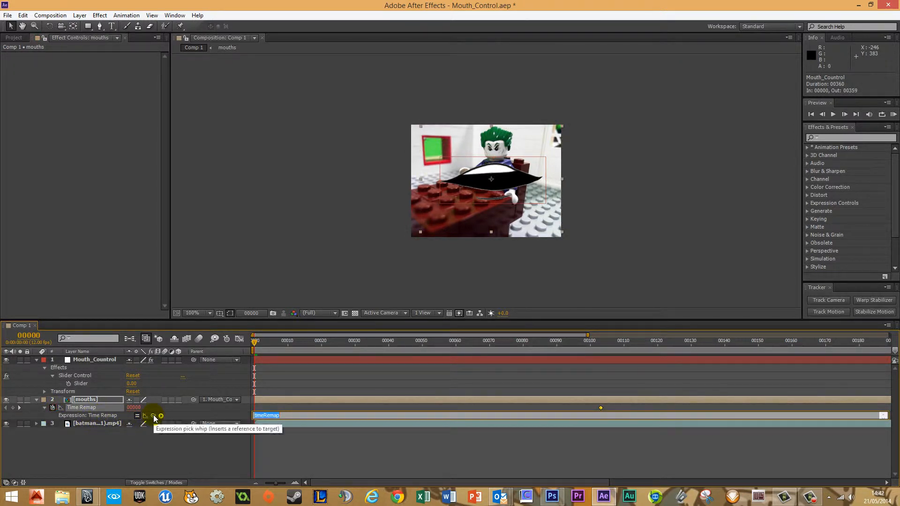
left_click_drag(154, 417, 87, 386)
left_click(89, 386)
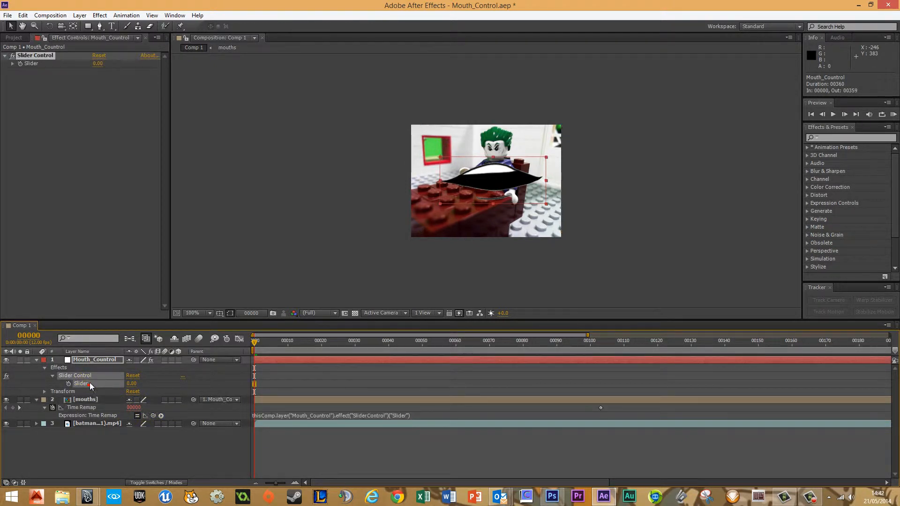
Reveal the Slider in Mouth_Countrol's effect controls and try its range on the mouth, returning it to 0.
left_click(10, 63)
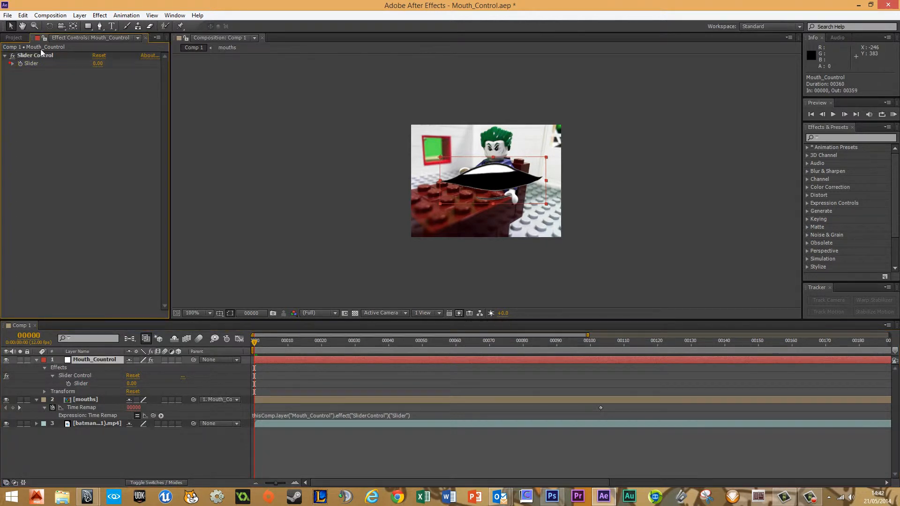
left_click(13, 63)
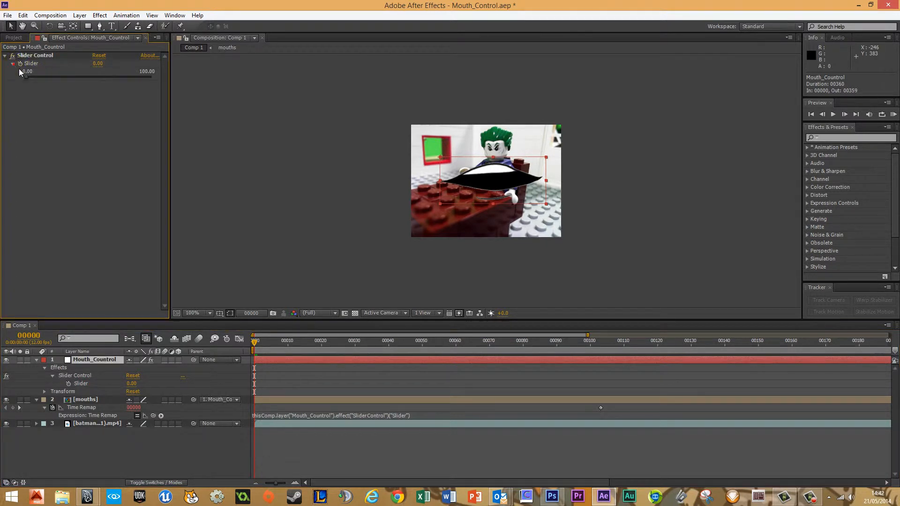
right_click(81, 384)
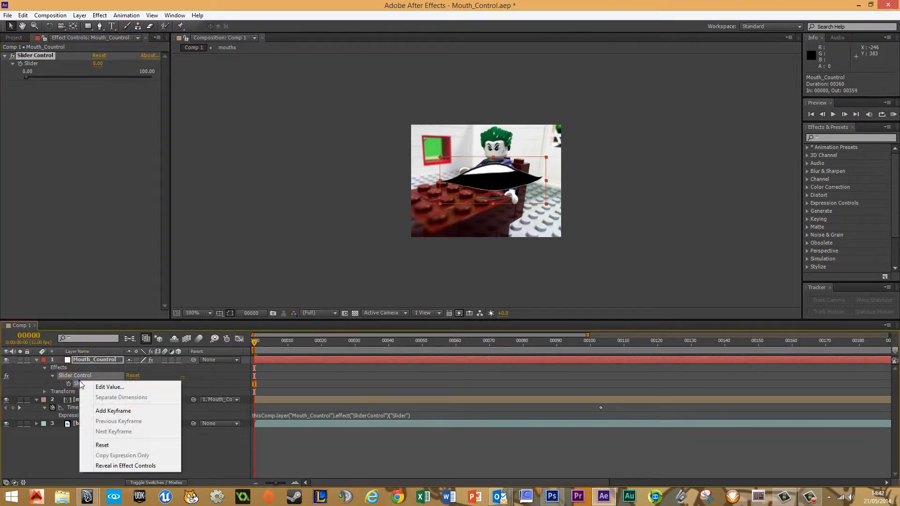
left_click(115, 465)
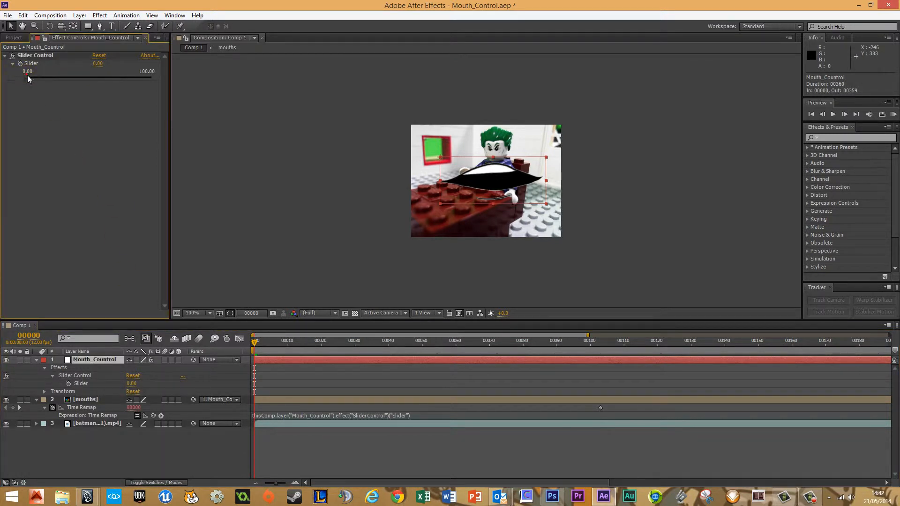
mouse_move(27, 75)
left_mouse_down()
mouse_move(46, 81)
mouse_move(26, 71)
left_mouse_up()
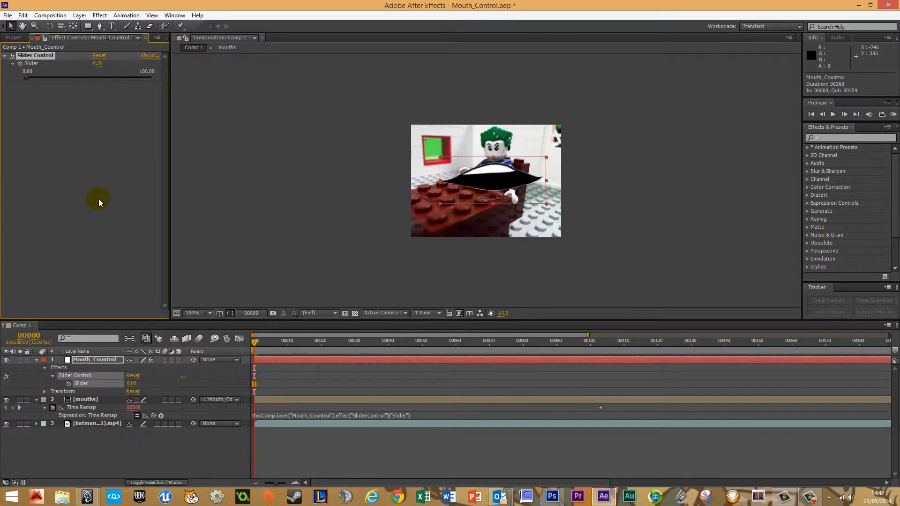
Set the upper limit of the slider range to 0.9, and sweep the slider back to 0 to check the mouths.
right_click(98, 63)
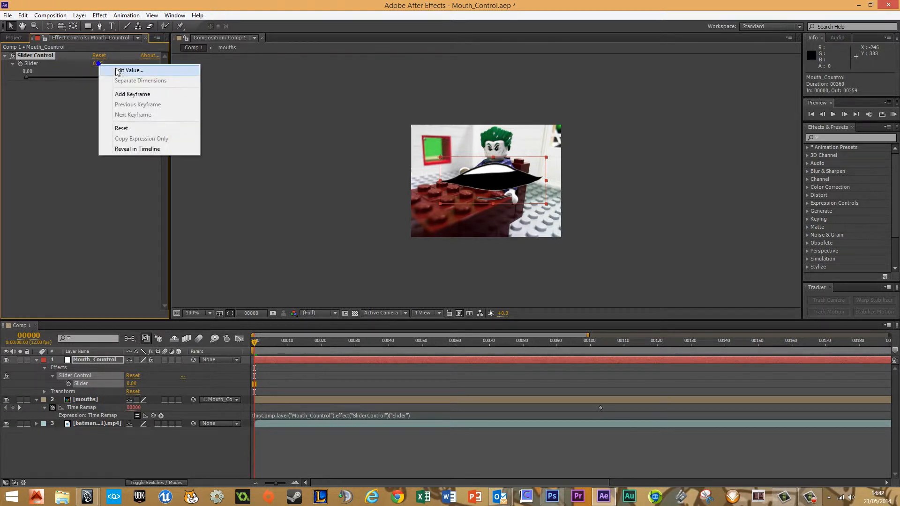
left_click(80, 98)
right_click(99, 63)
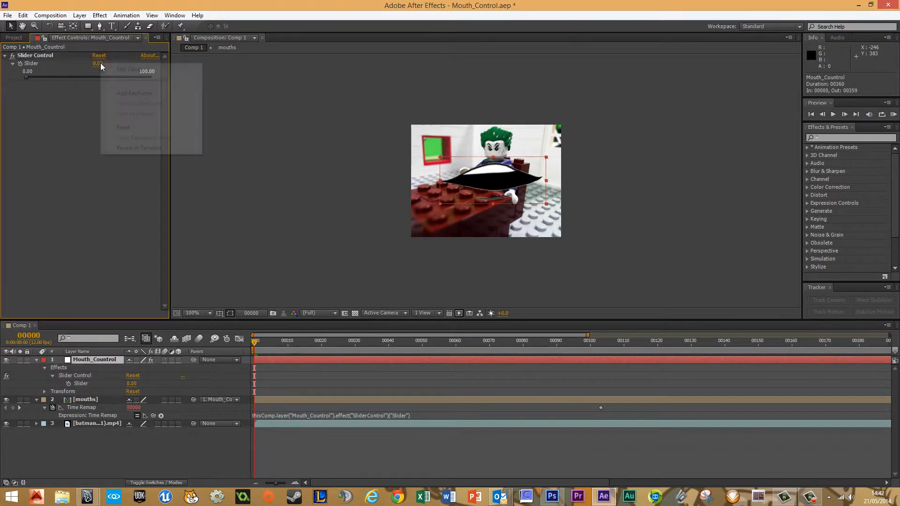
left_click(127, 69)
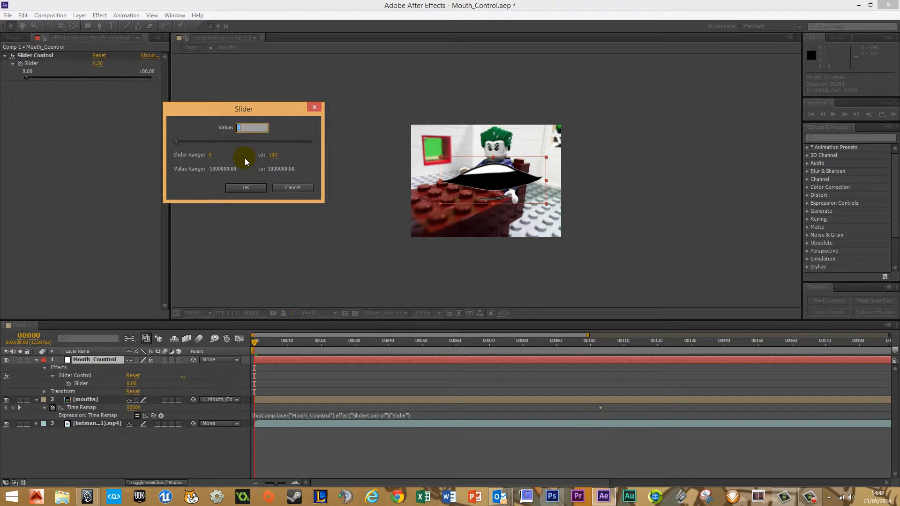
left_click(273, 156)
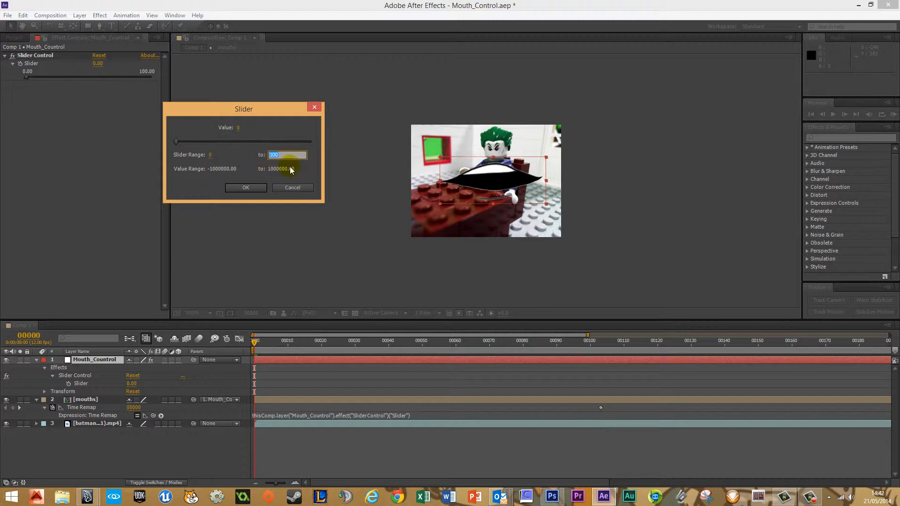
type(".9")
key("Return")
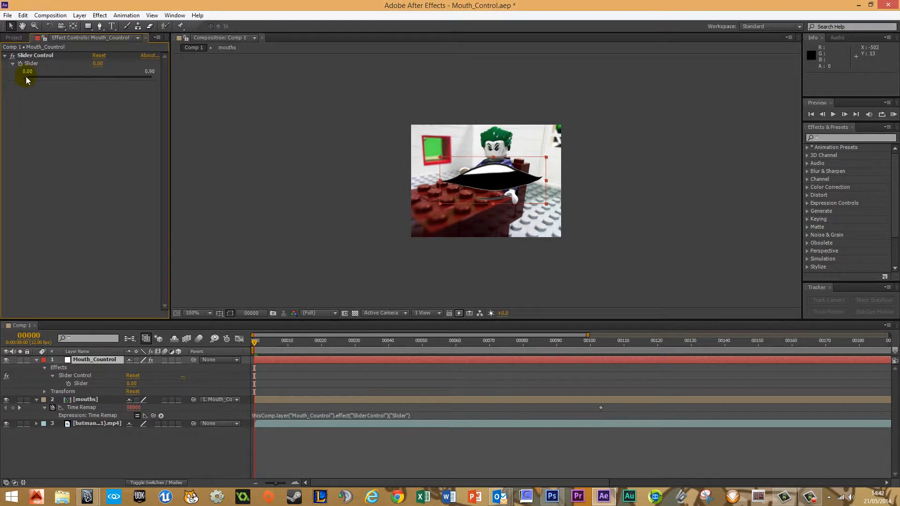
mouse_move(26, 77)
left_mouse_down()
mouse_move(87, 83)
mouse_move(18, 74)
left_mouse_up()
left_click(92, 387)
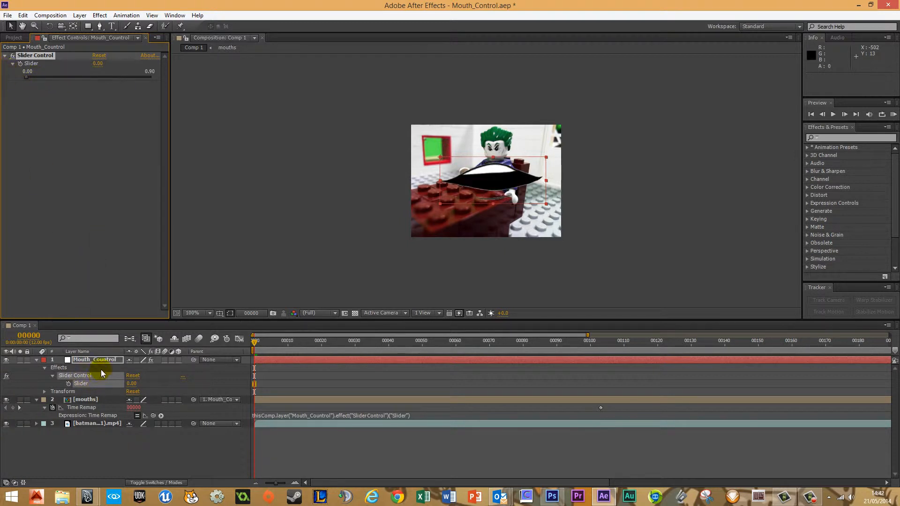
Collapse the properties of the Mouth_Countrol and mouths layers in the timeline.
left_click(44, 368)
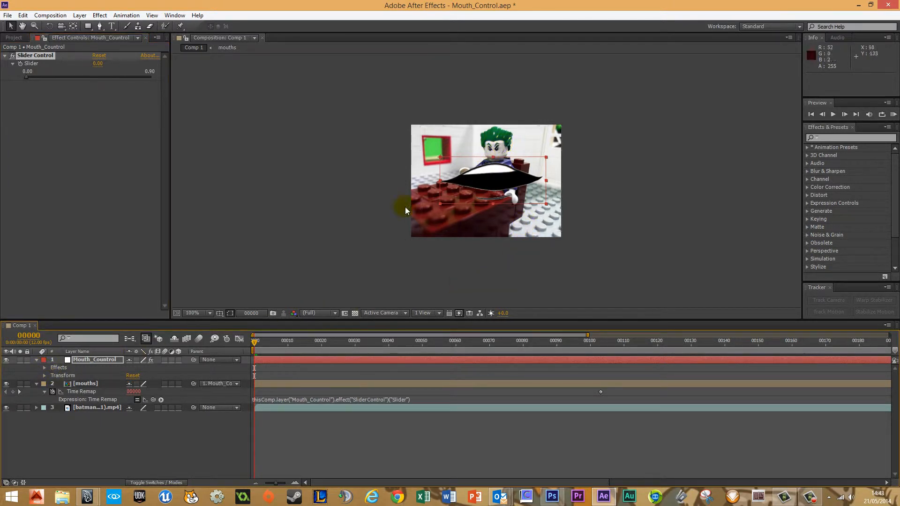
left_click(36, 360)
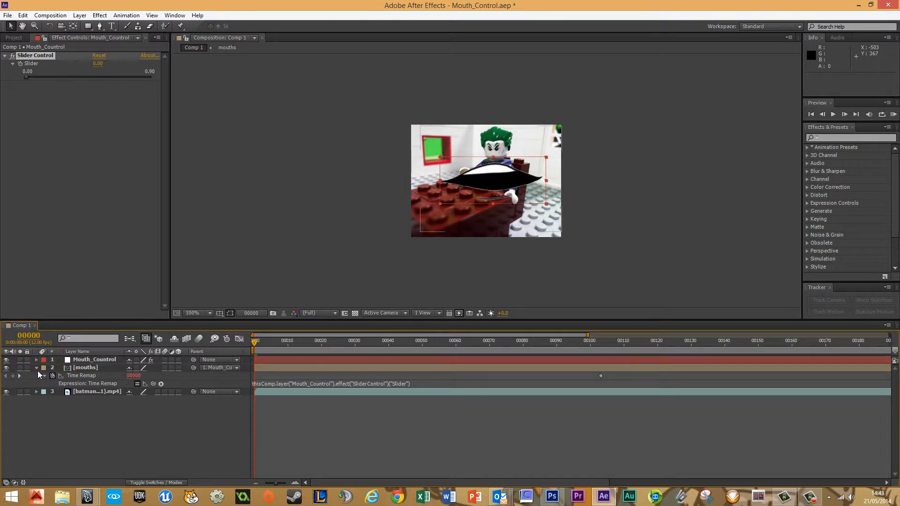
left_click(37, 368)
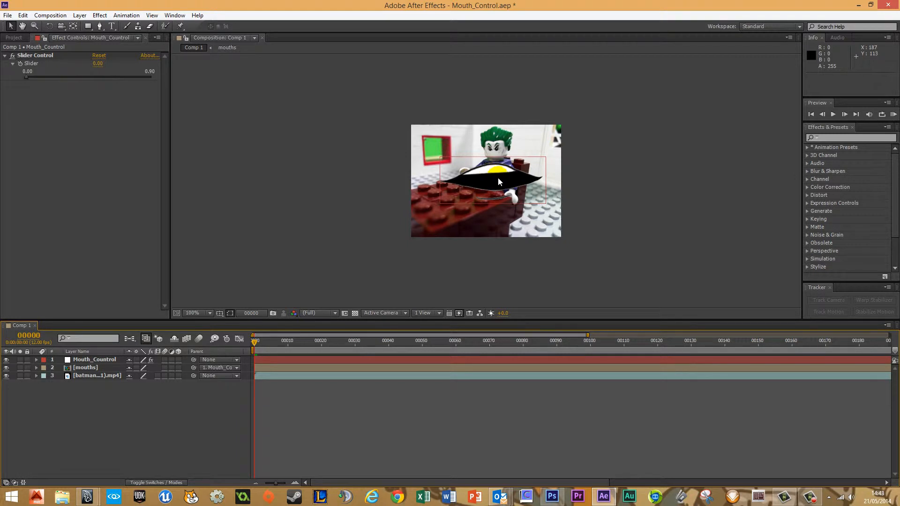
left_click(238, 259)
left_click(100, 358)
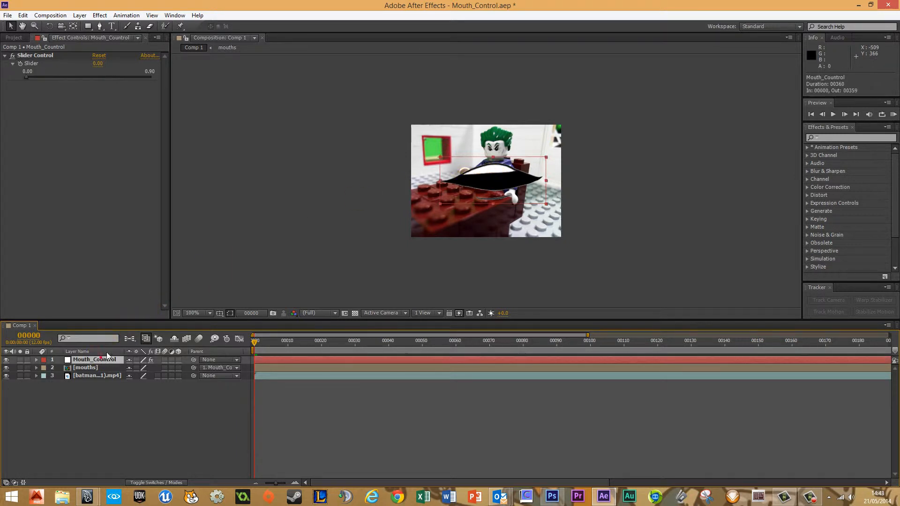
Start a Track Motion on the batman video layer.
left_click(111, 375)
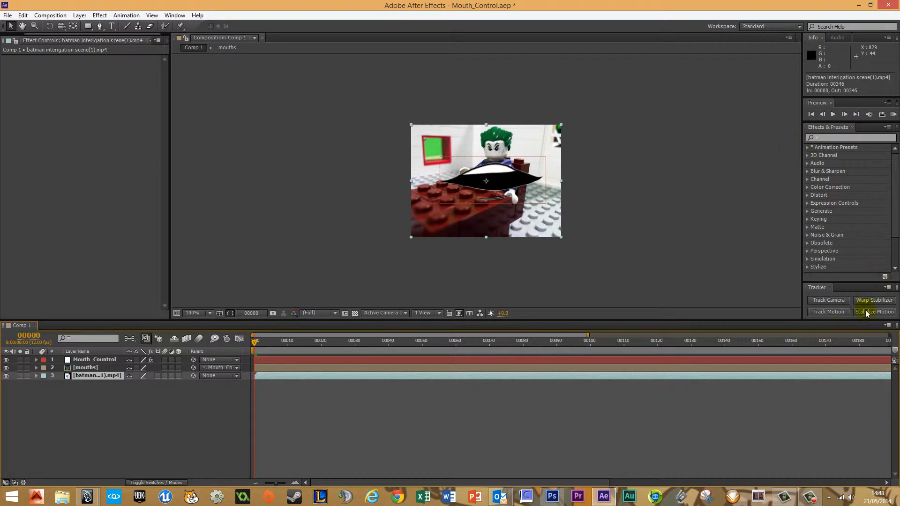
left_click_drag(822, 327, 817, 410)
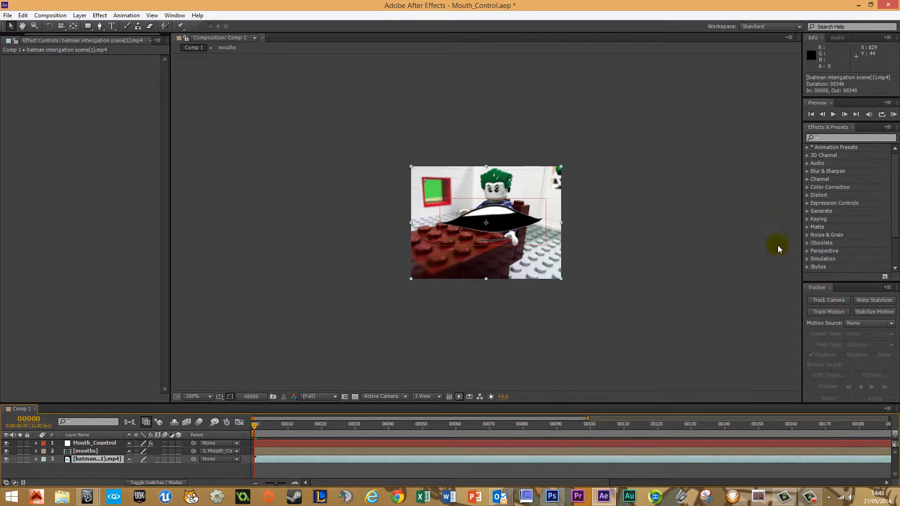
left_click(175, 15)
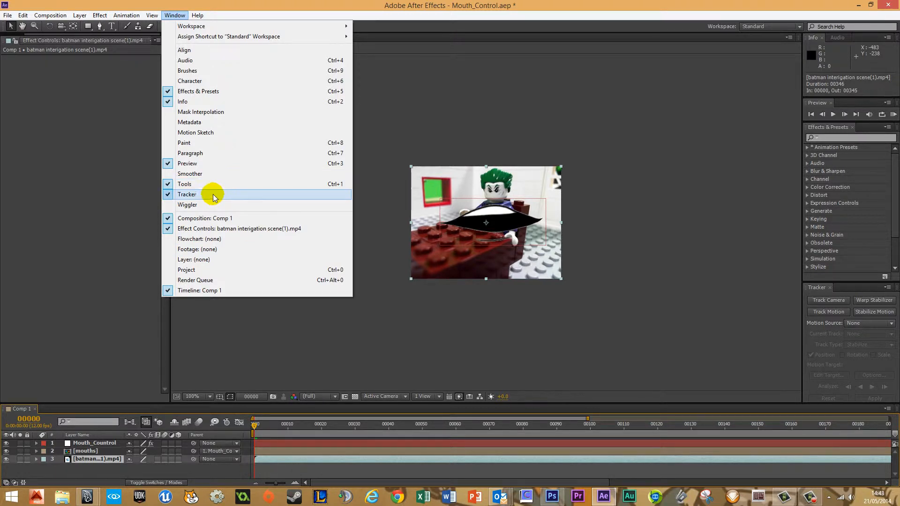
left_click(434, 19)
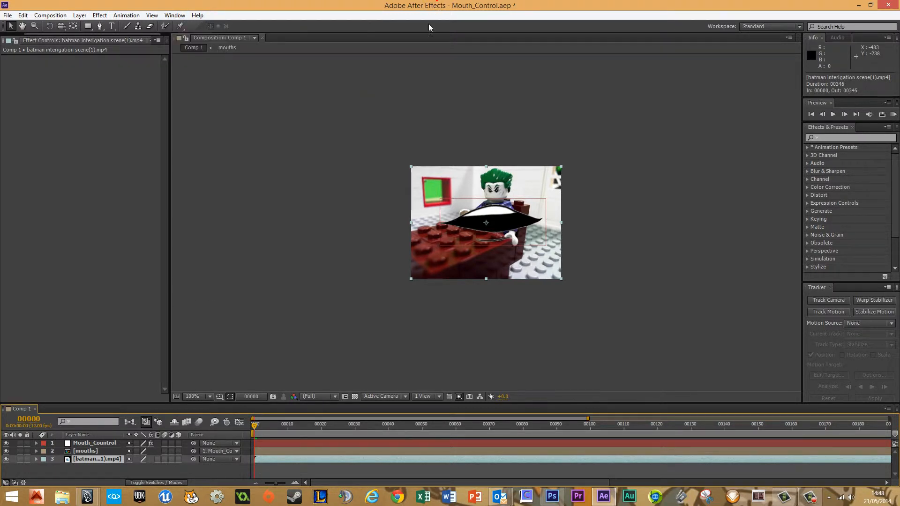
left_click(831, 311)
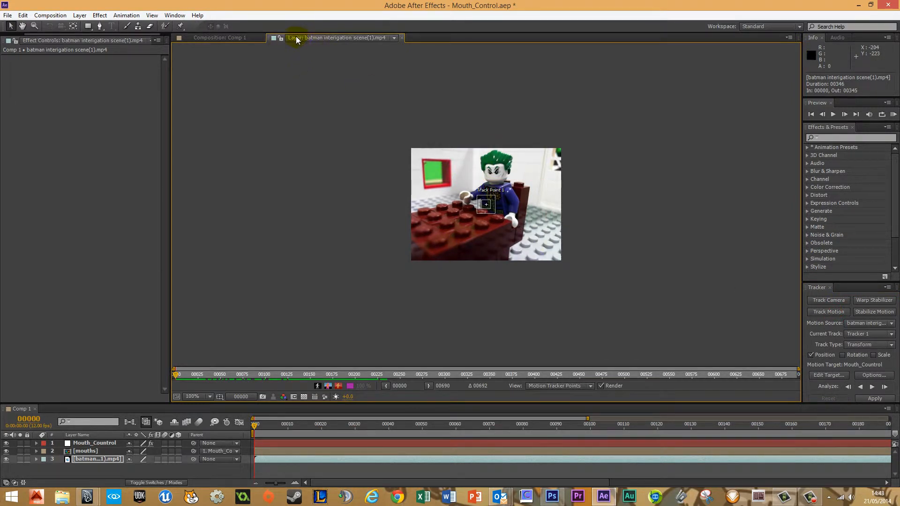
left_click(230, 35)
left_click(309, 38)
Place Track Point 1 over the Joker's face, around the eyes, at frame 0.
scroll(498, 198, "up", 2)
scroll(498, 199, "down", 1)
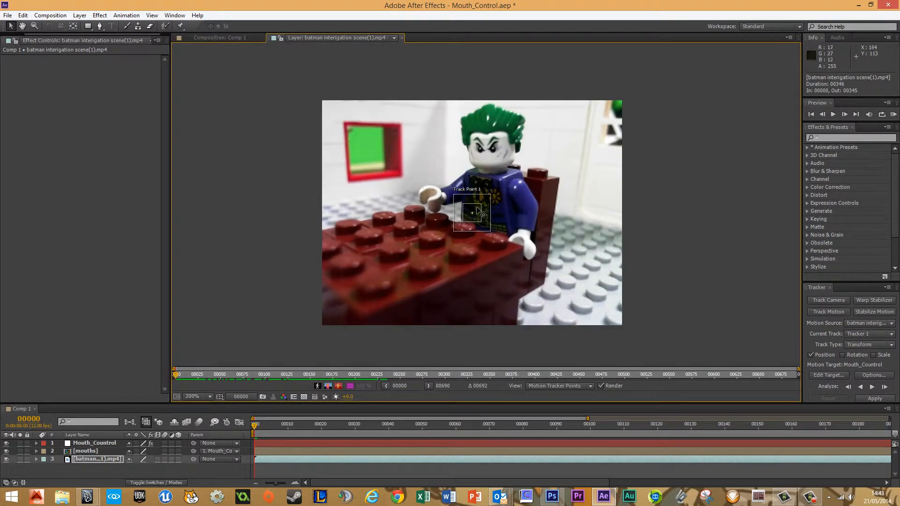
left_click_drag(477, 210, 500, 146)
left_click(254, 427)
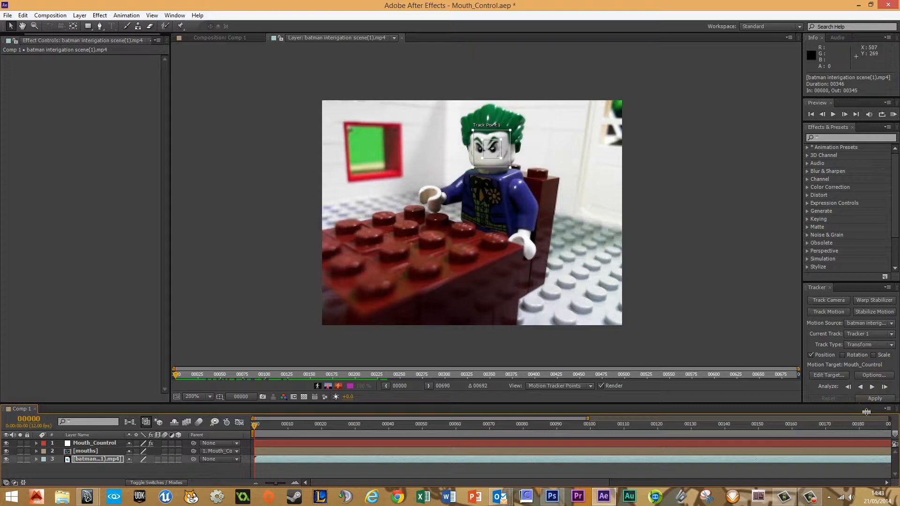
Set the motion tracker options to Stop Tracking when confidence falls below the threshold.
left_click_drag(866, 411, 873, 432)
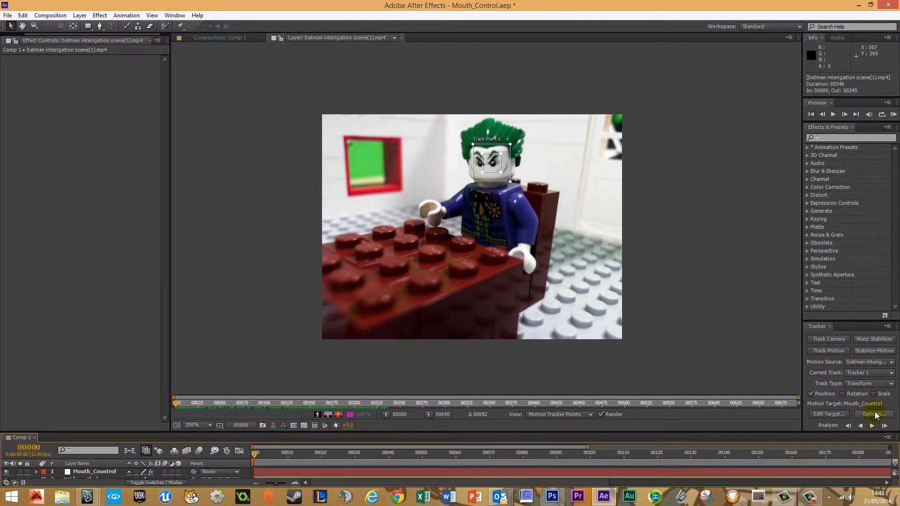
left_click(874, 415)
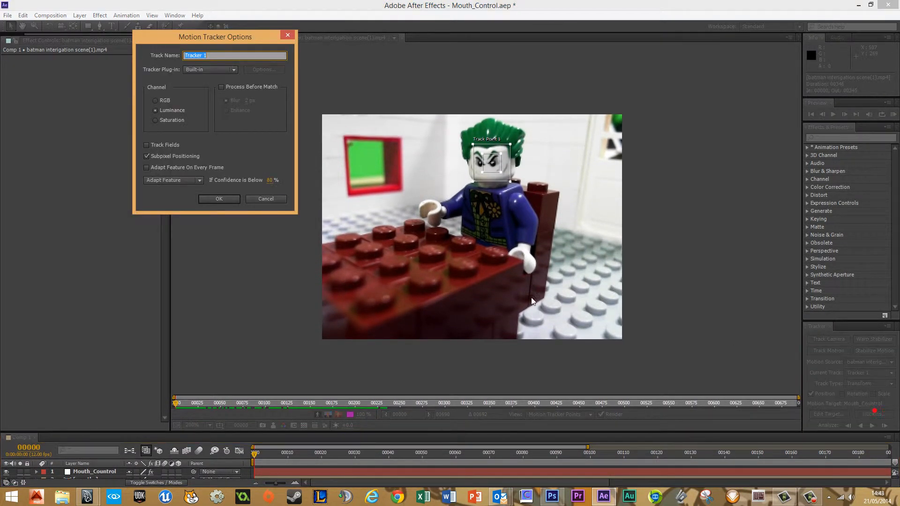
left_click(186, 182)
left_click(184, 203)
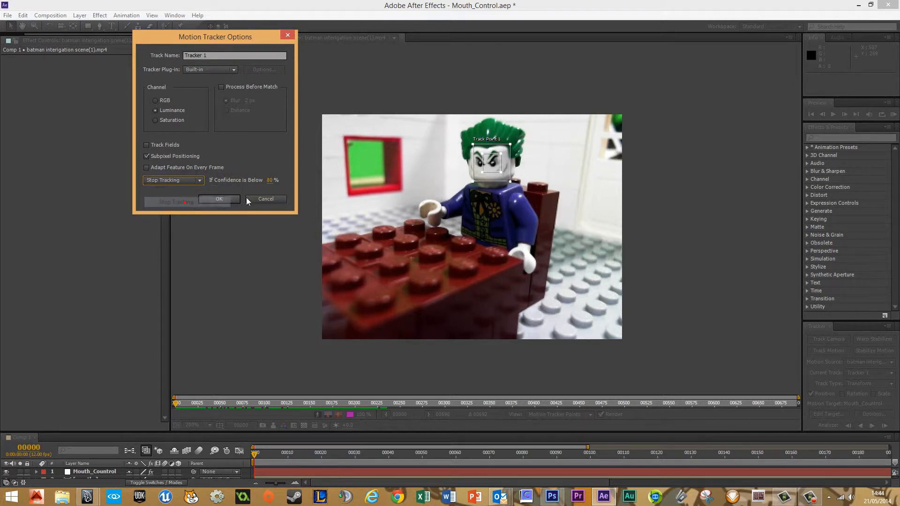
left_click(270, 182)
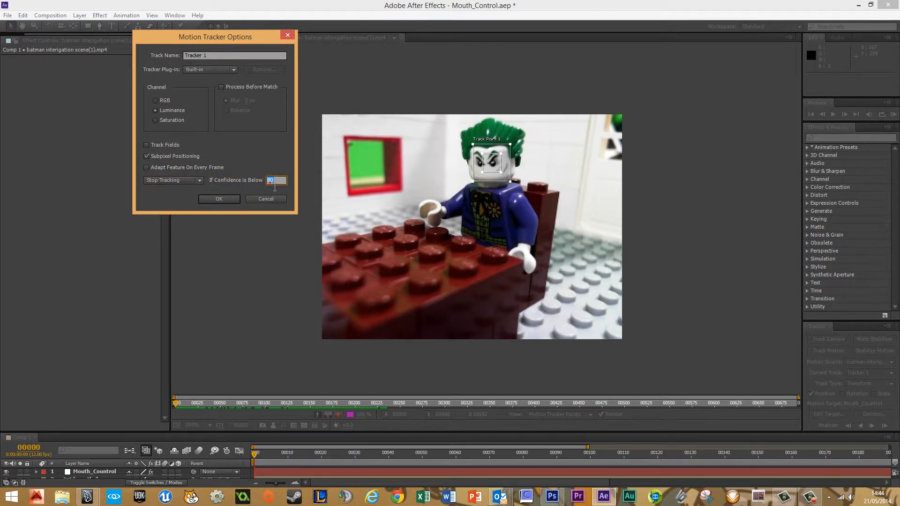
left_click(227, 199)
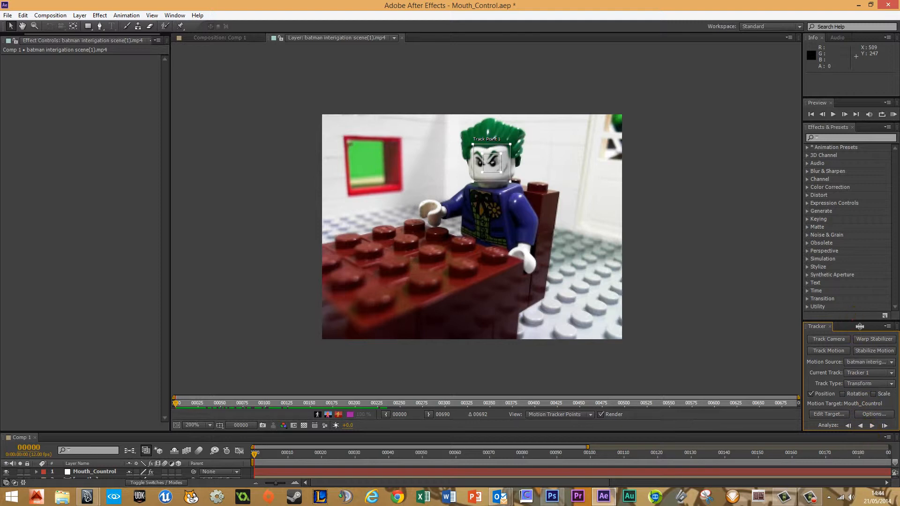
Analyze the track forward from frame 0, repositioning Track Point 1 on the Joker's face at frames 15 and 18.
left_click_drag(853, 320, 858, 218)
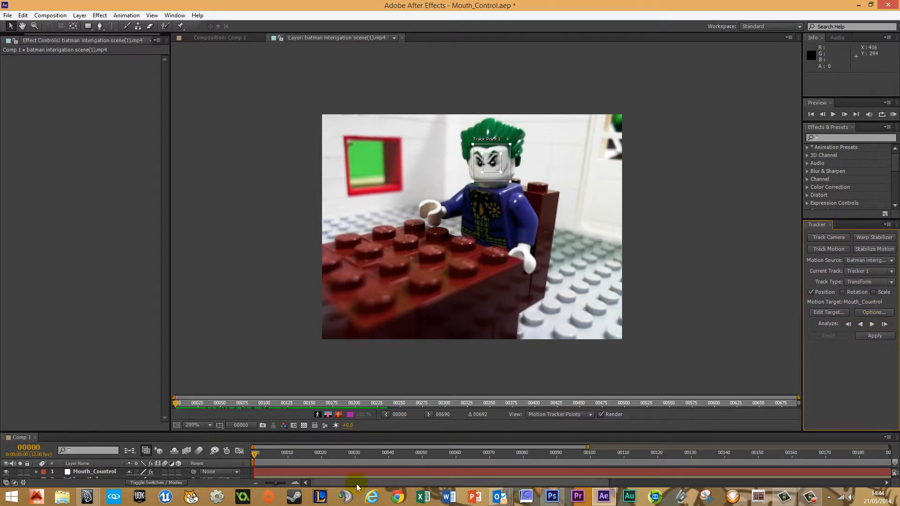
left_click_drag(276, 437, 276, 356)
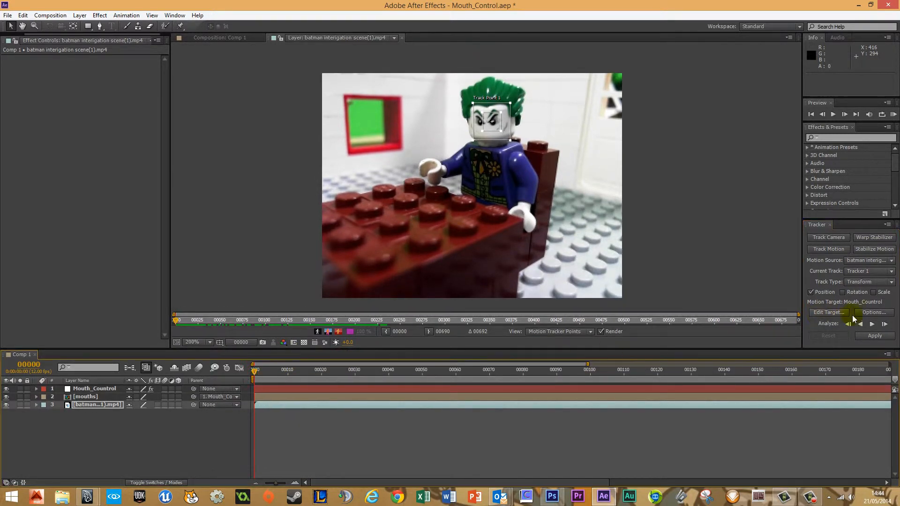
left_click(872, 324)
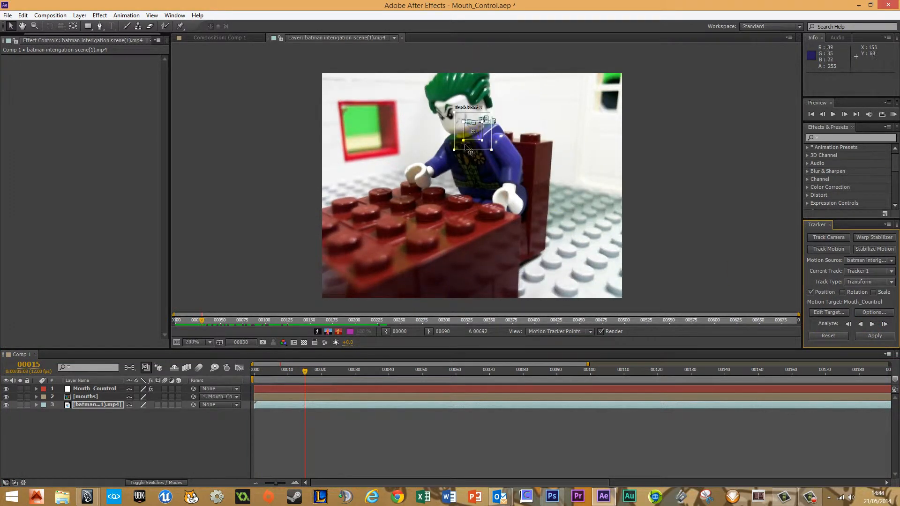
left_click_drag(479, 148, 455, 133)
left_click(872, 324)
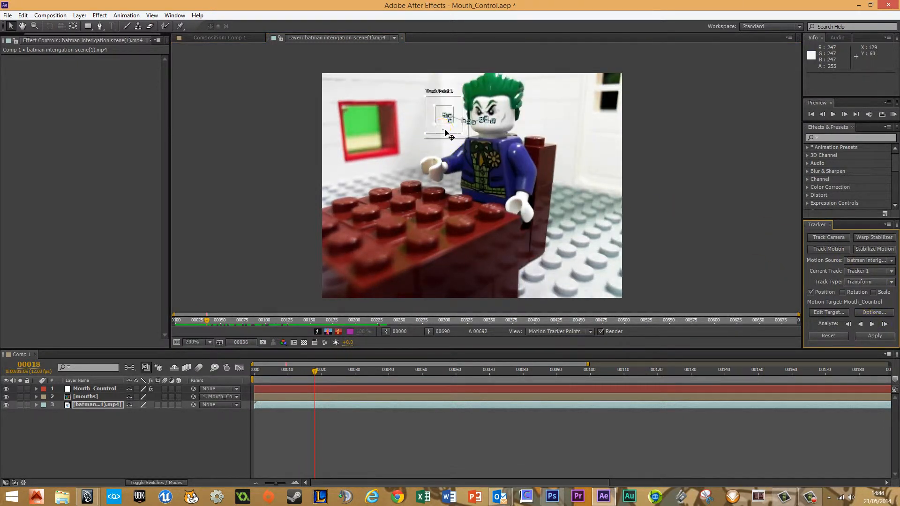
left_click_drag(445, 131, 490, 127)
left_click(872, 324)
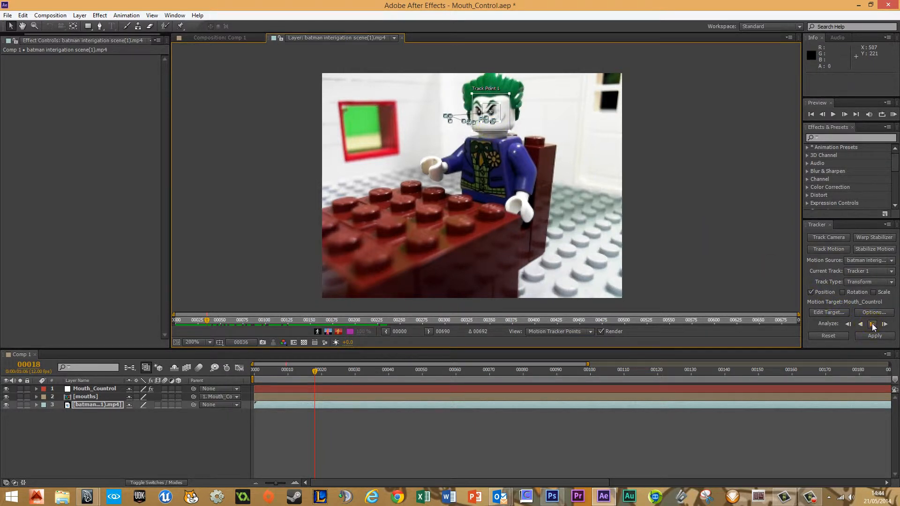
left_click(872, 324)
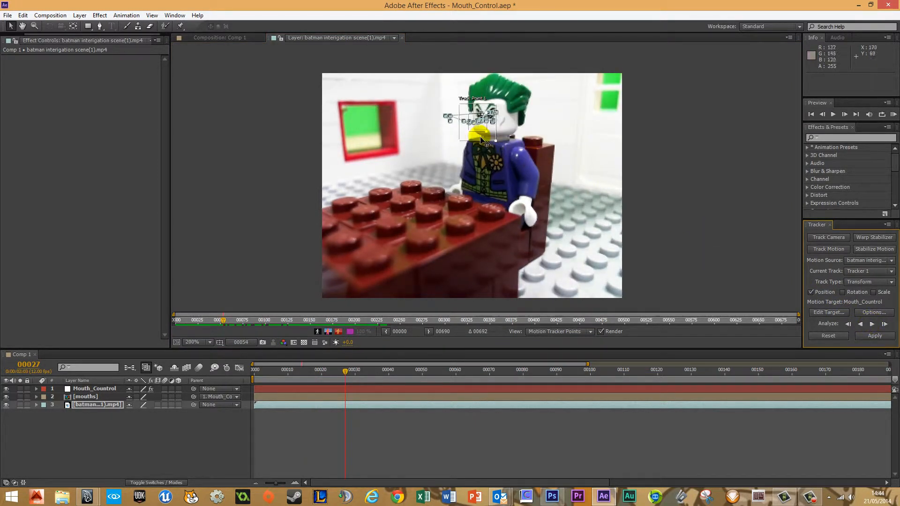
Reposition Track Point 1 on the Joker's face at frames 27 and 28, and analyze forward to frame 48.
left_click_drag(481, 137, 493, 132)
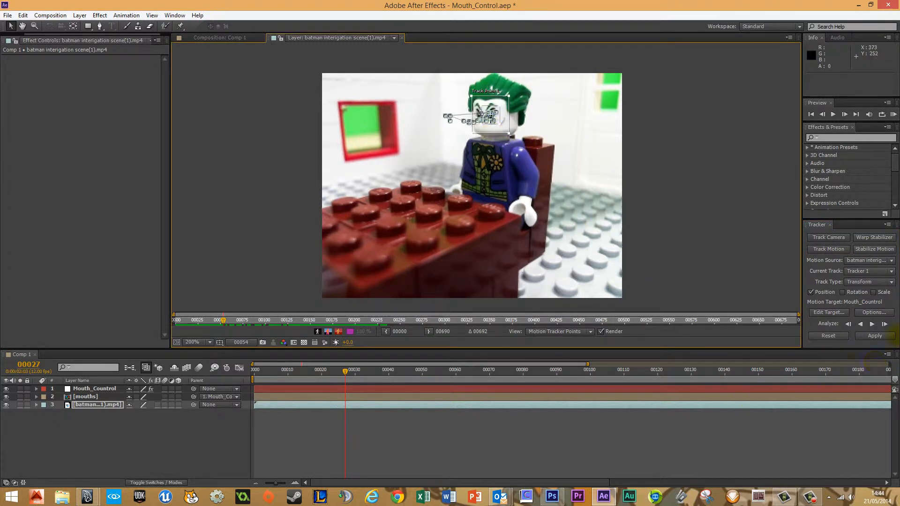
left_click(872, 324)
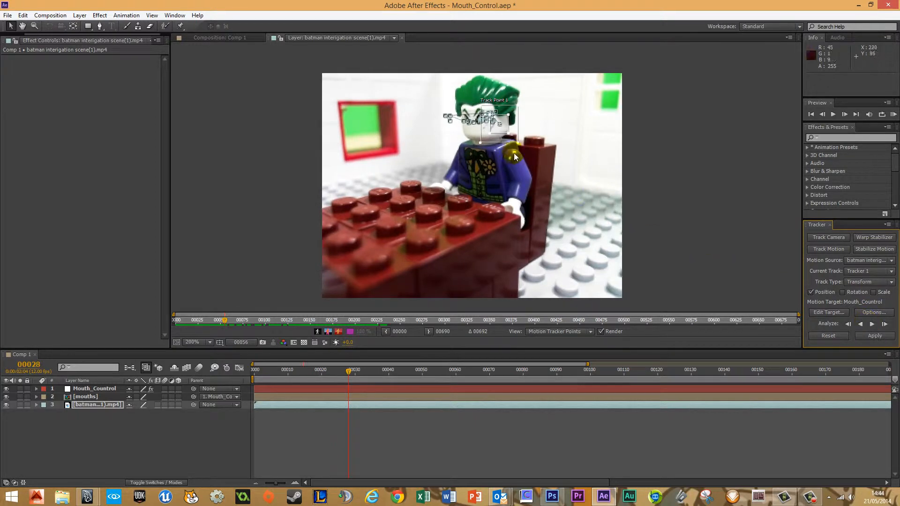
left_click_drag(495, 139, 490, 136)
left_click(872, 324)
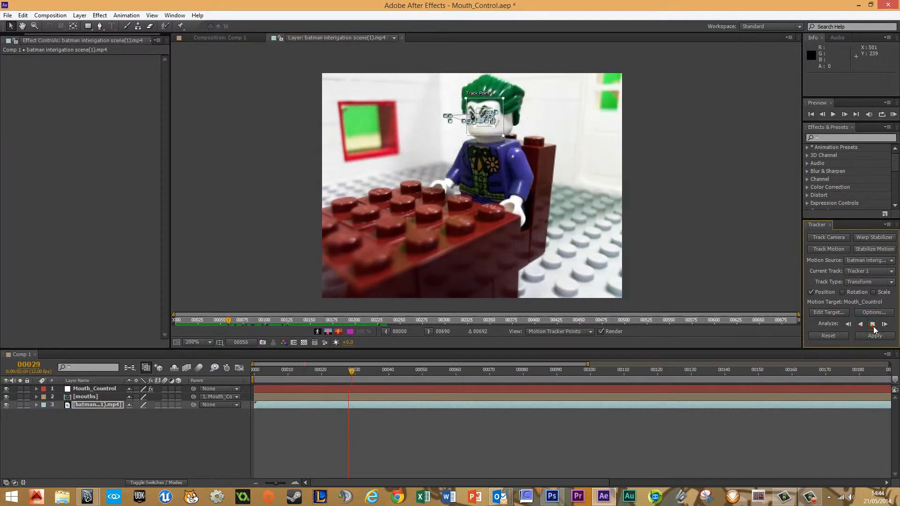
left_click(872, 325)
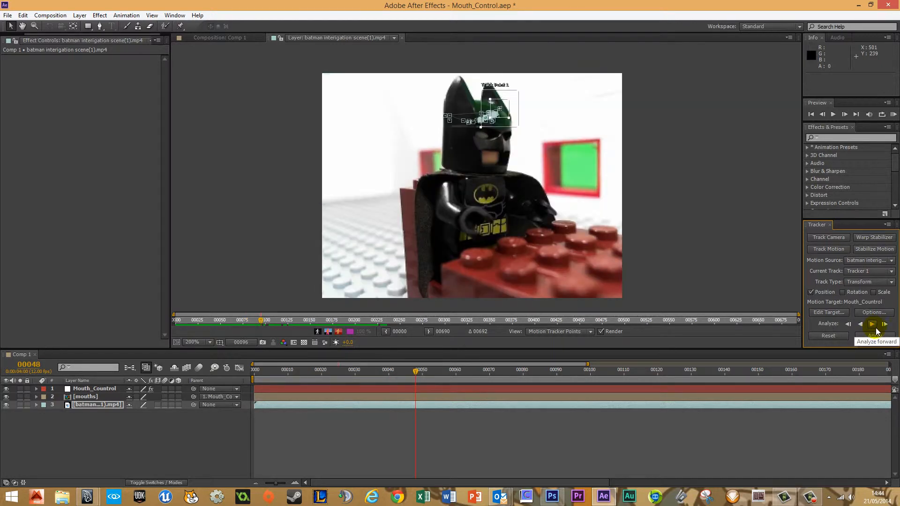
Trim the end of the batman video layer to frame 48 and return to frame 0.
left_click(574, 441)
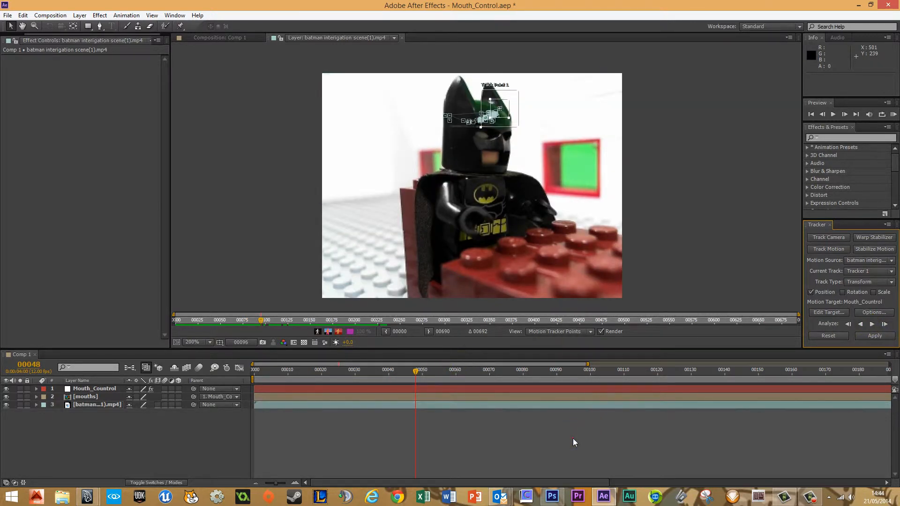
key("minus")
key("minus")
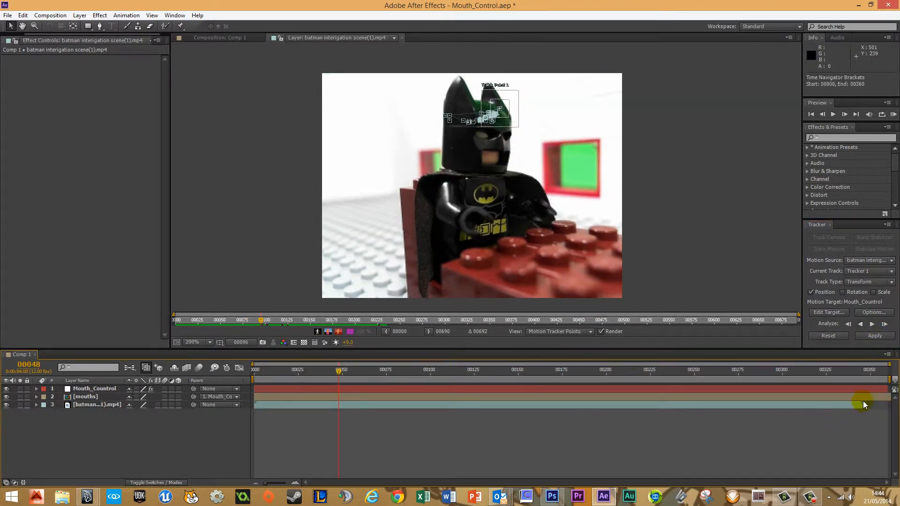
left_click_drag(863, 404, 343, 410)
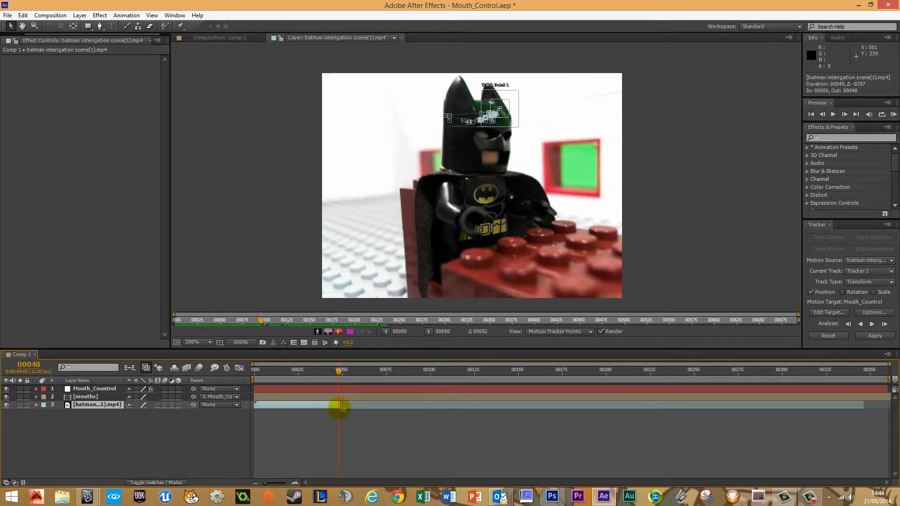
left_click_drag(343, 370, 269, 362)
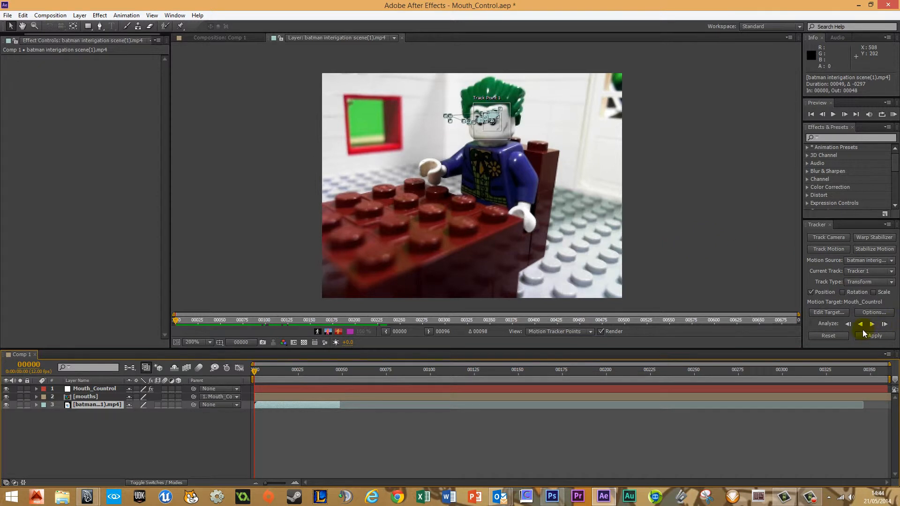
Set Mouth_Countrol as the layer that receives the tracked motion, after trying the mouths layer.
left_click(829, 312)
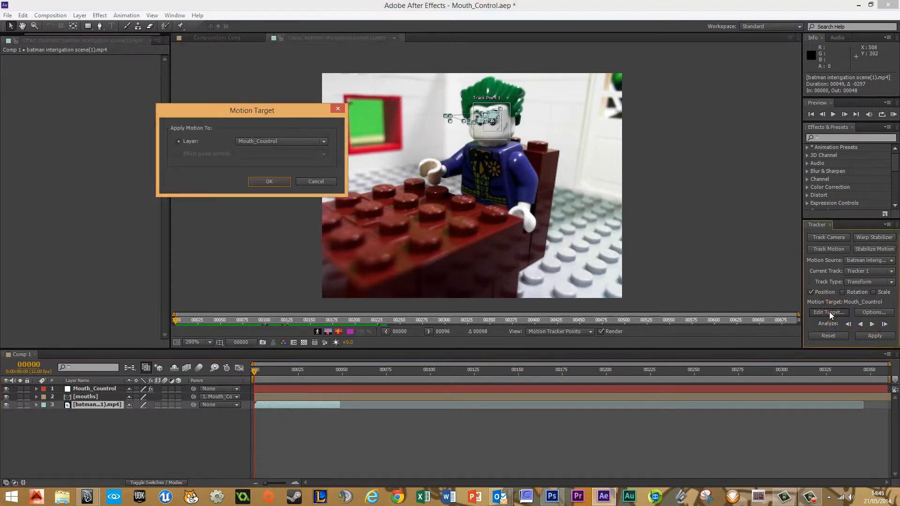
left_click(267, 140)
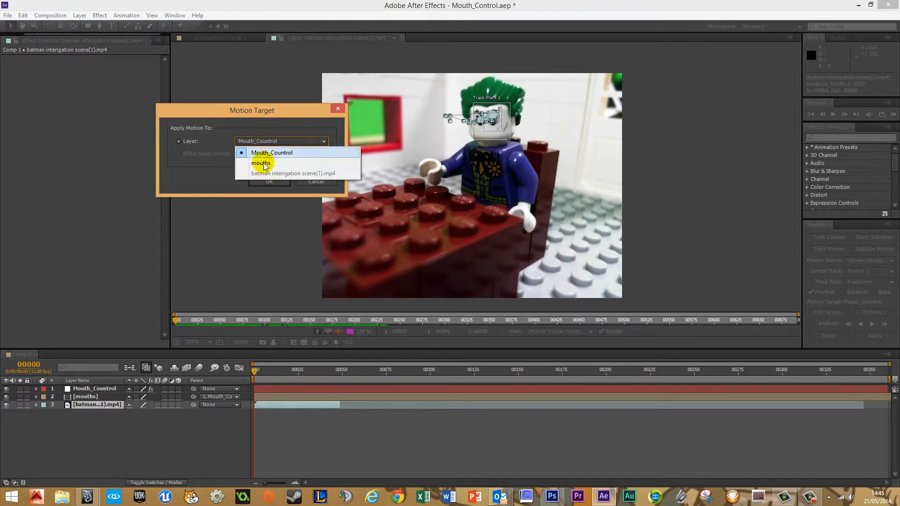
left_click(262, 164)
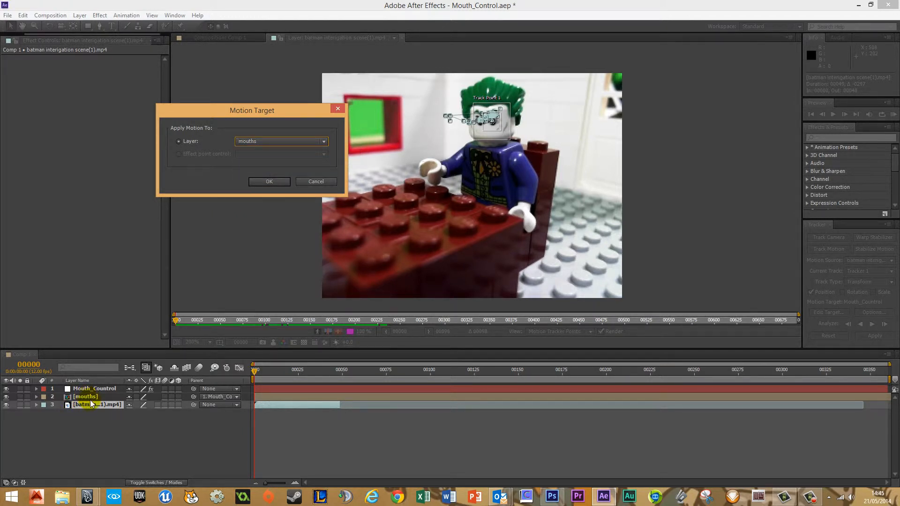
left_click(276, 142)
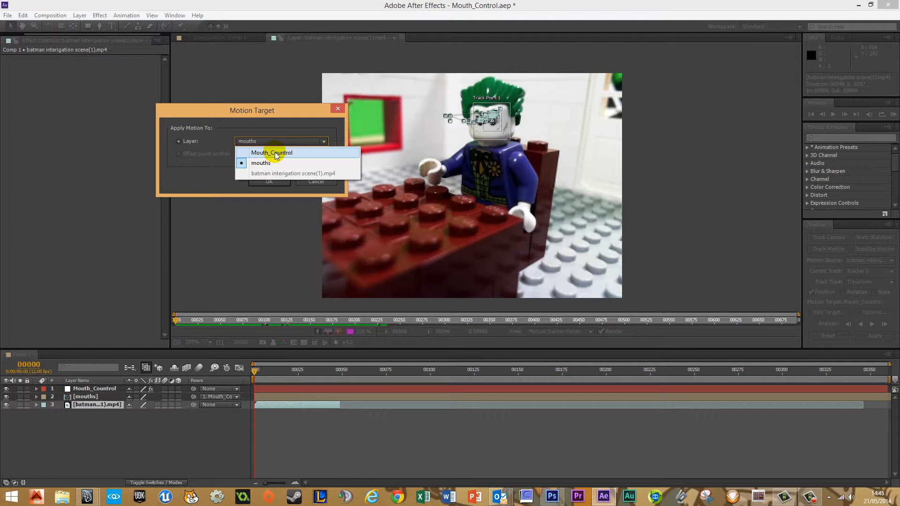
left_click(275, 153)
left_click(269, 181)
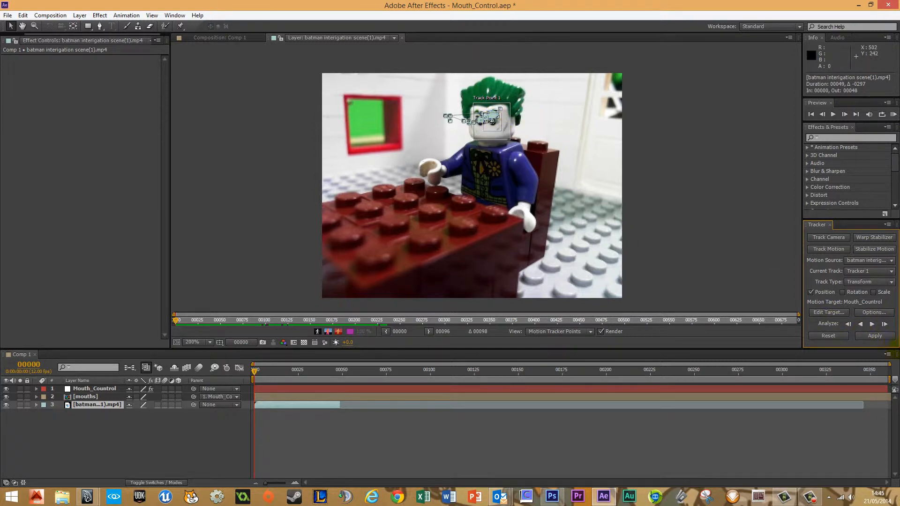
Apply the tracked motion to Mouth_Countrol in both the X and Y dimensions.
left_click(872, 336)
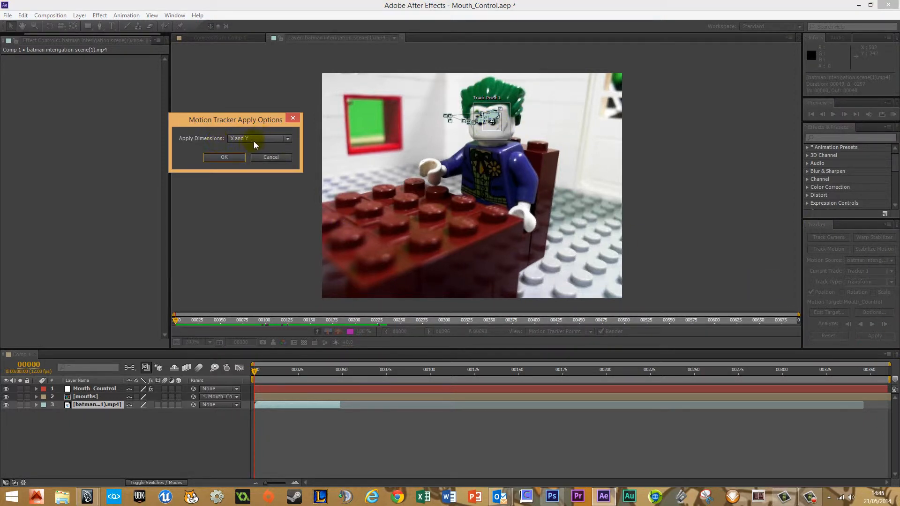
left_click(224, 157)
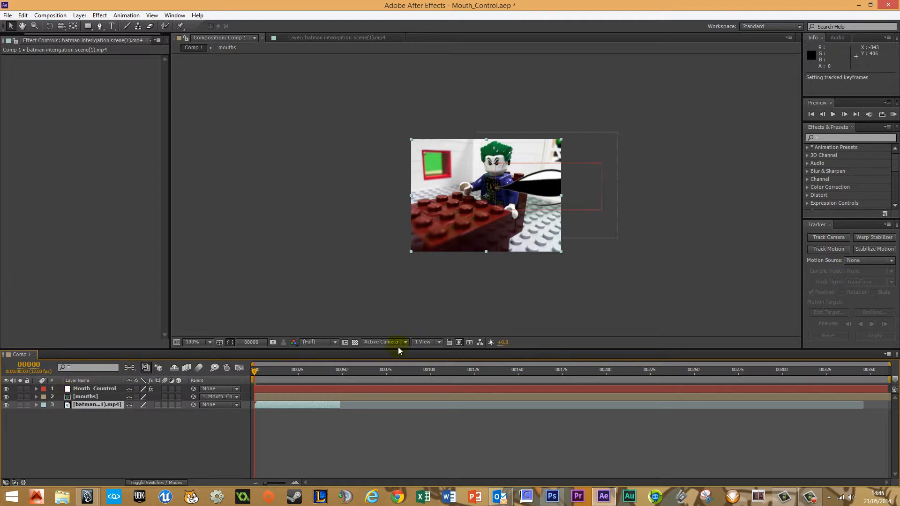
mouse_move(255, 371)
left_mouse_down()
mouse_move(323, 367)
mouse_move(239, 369)
left_mouse_up()
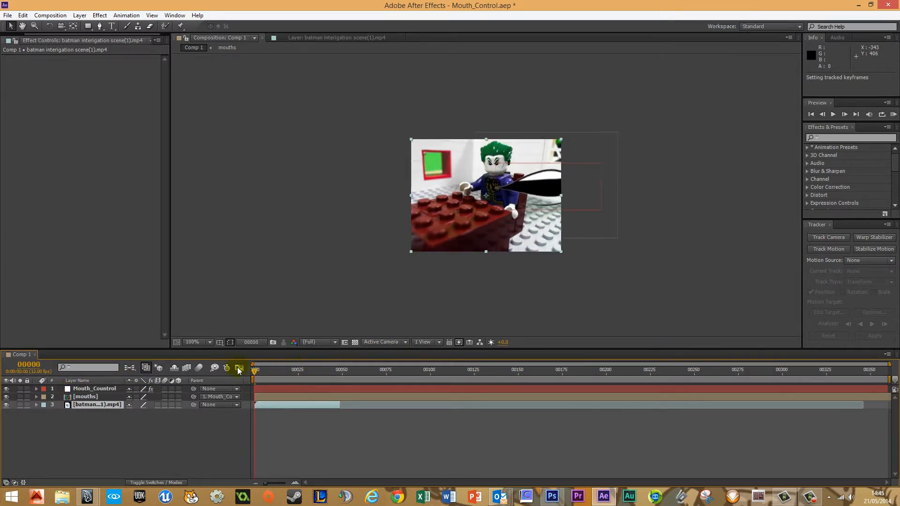
Reveal Mouth_Countrol's transform properties and select all of its tracked Position keyframes.
left_click(97, 390)
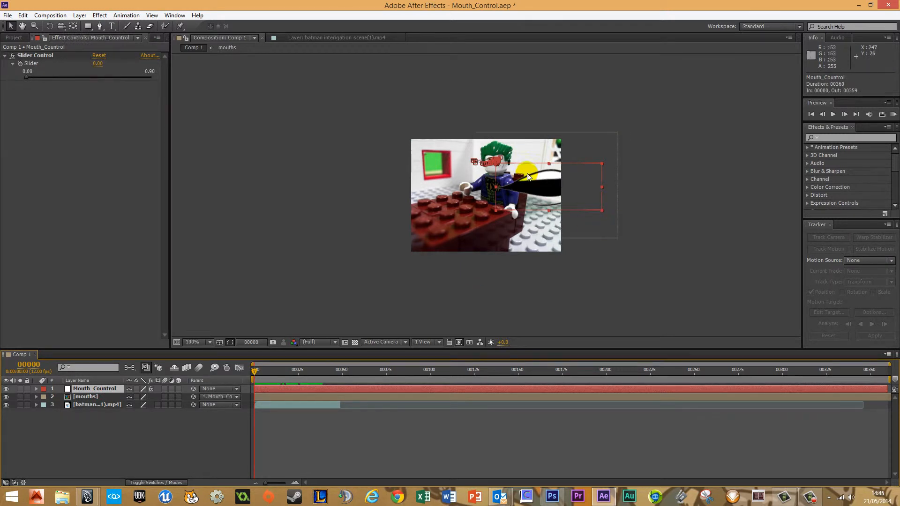
left_click(37, 389)
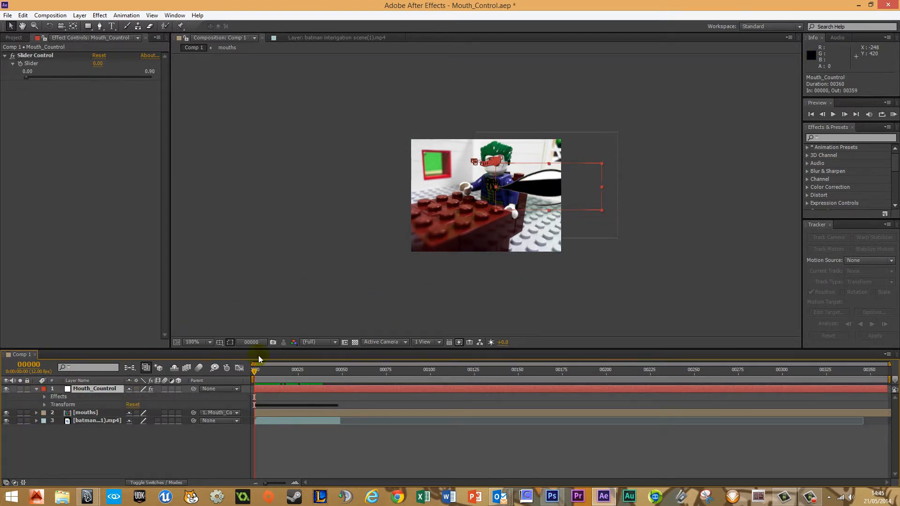
left_click(45, 405)
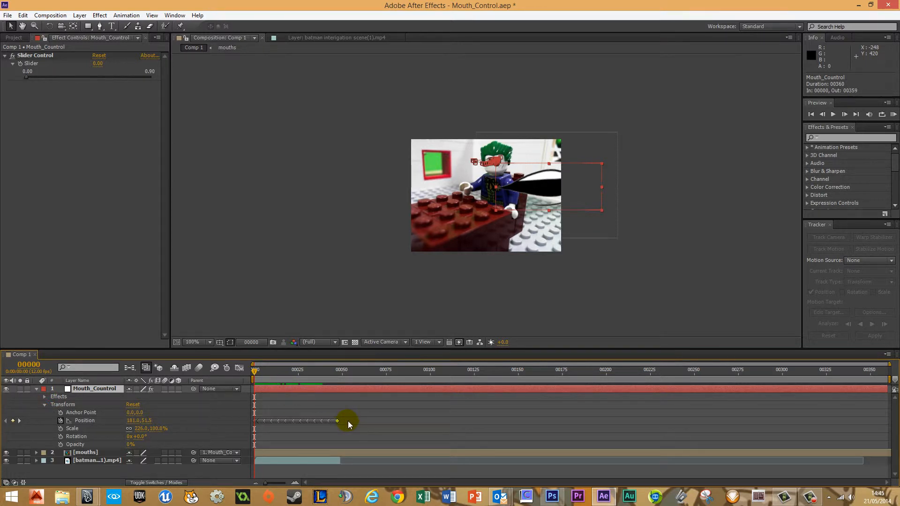
left_click(361, 413)
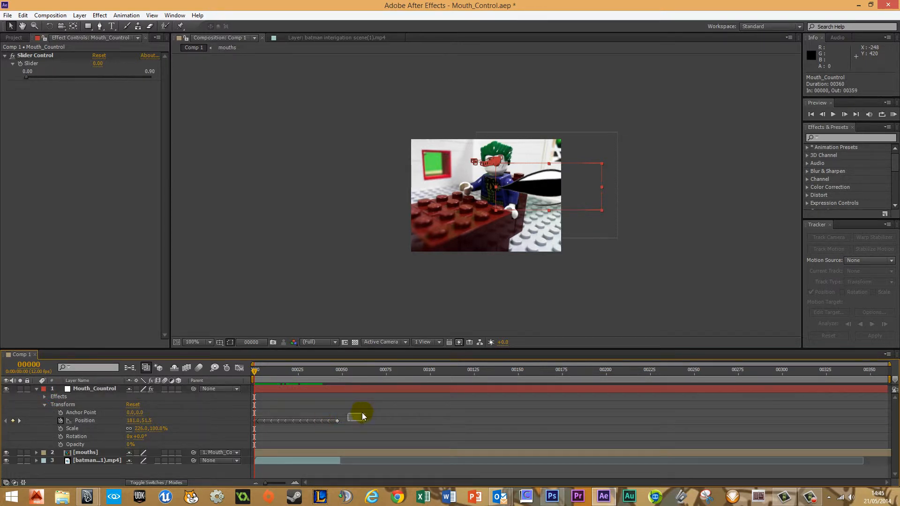
left_click(37, 389)
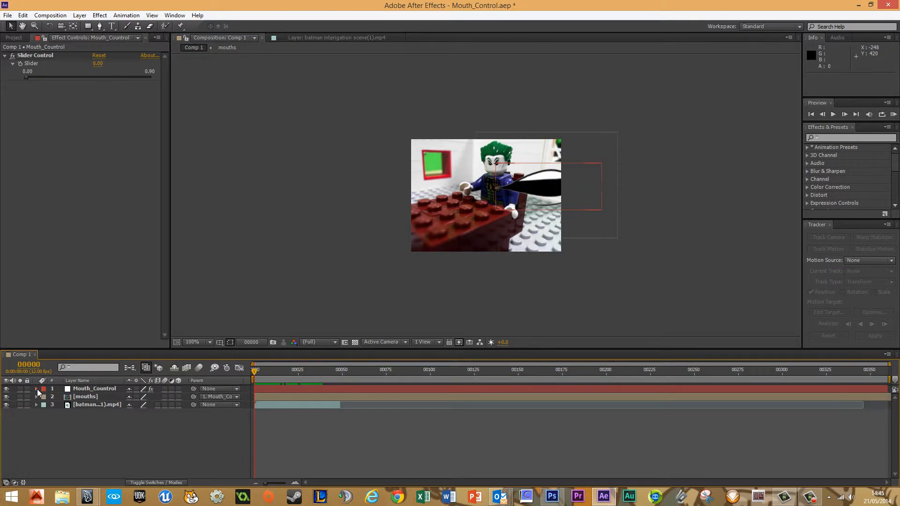
left_click(37, 389)
left_click(46, 406)
left_click(47, 406)
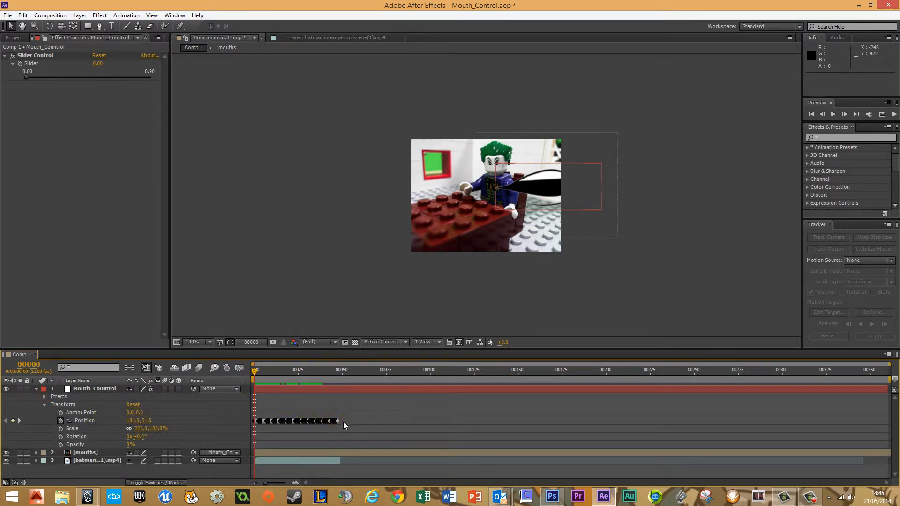
left_click_drag(344, 422, 243, 420)
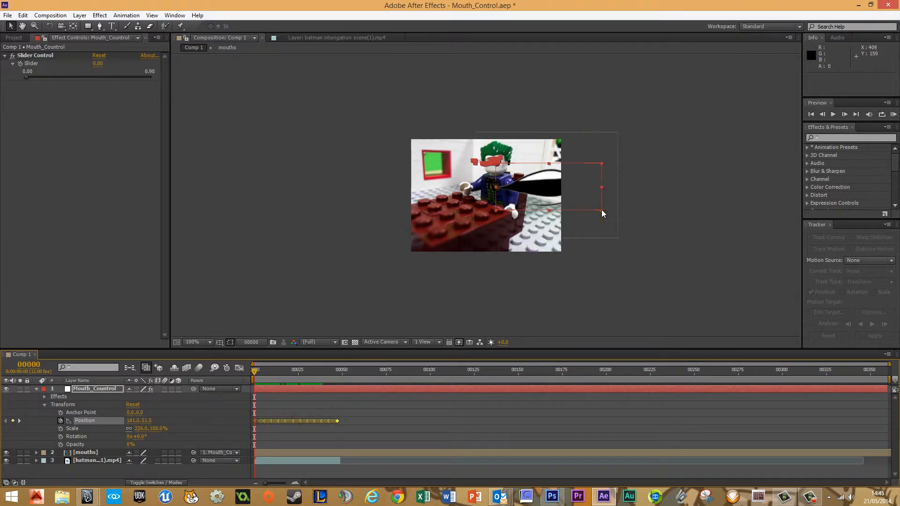
Shrink Mouth_Countrol to about 23%, 11% and shift all its Position keyframes together, placing the mouth on the Joker's face at 163.8, 58.8 on frame 0.
left_click_drag(601, 210, 508, 186)
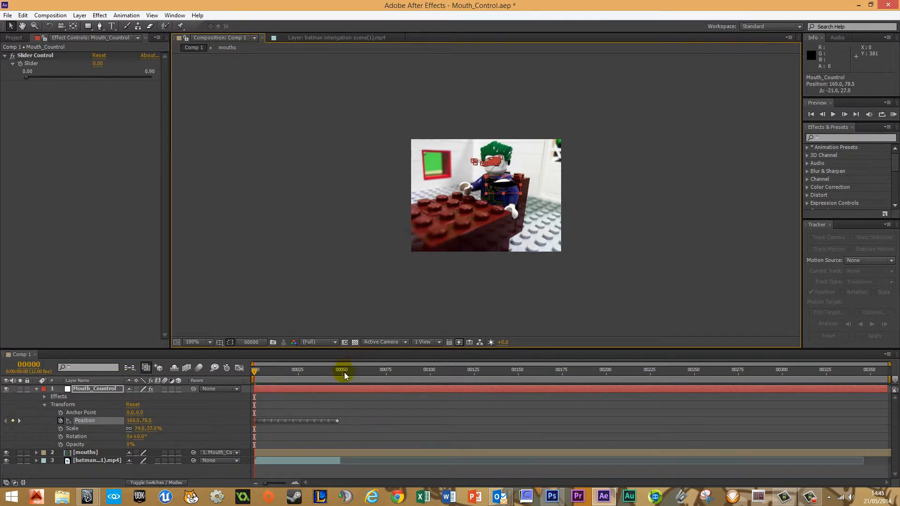
key("ctrl+z")
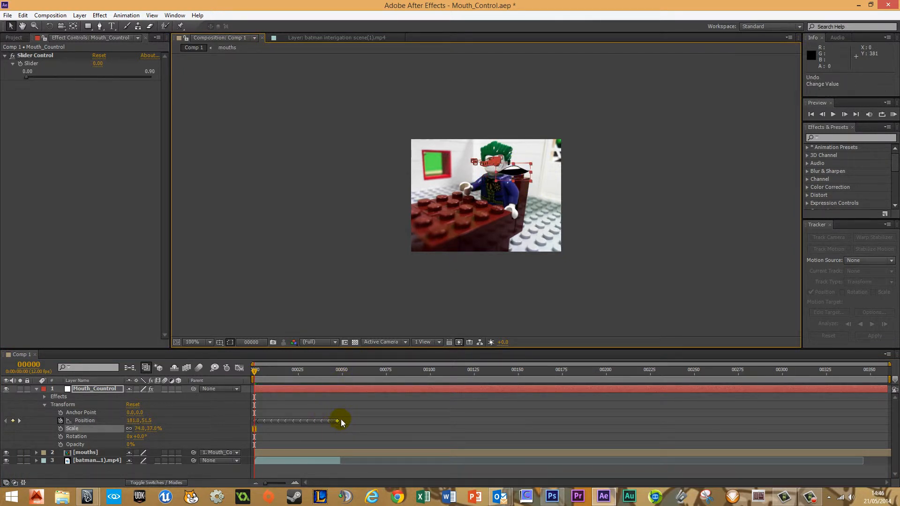
left_click_drag(341, 420, 244, 423)
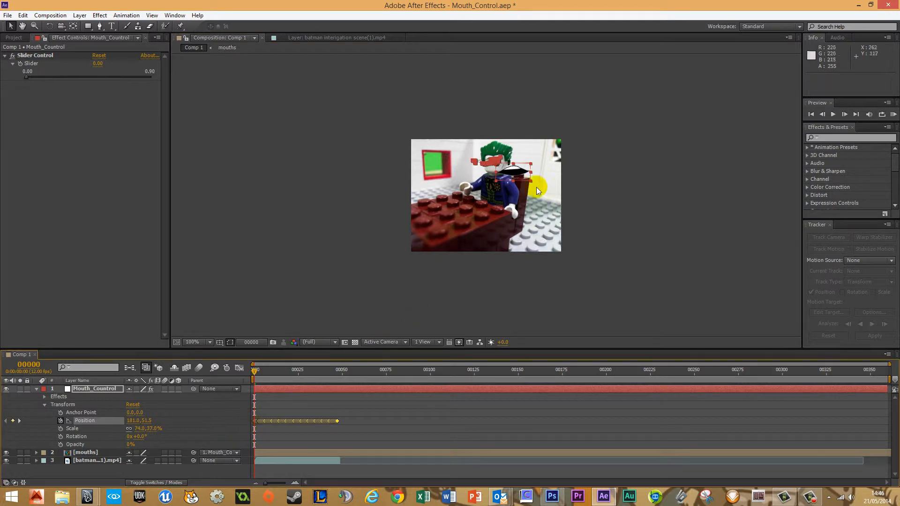
left_click_drag(481, 162, 497, 174)
scroll(504, 170, "up", 4)
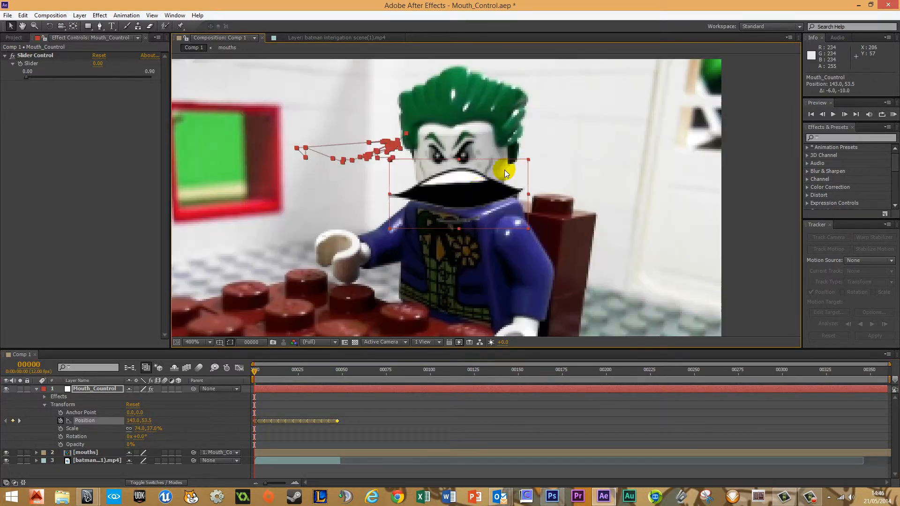
left_click_drag(528, 228, 437, 180)
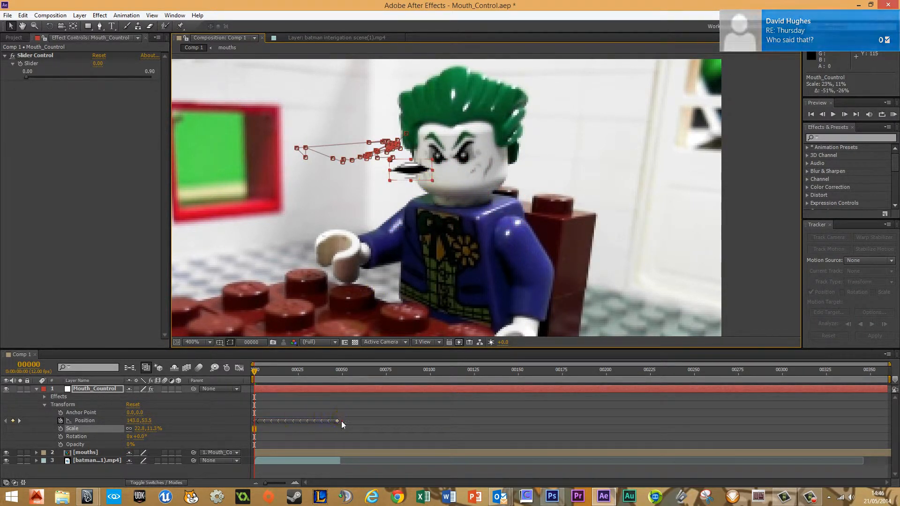
left_click_drag(341, 421, 240, 422)
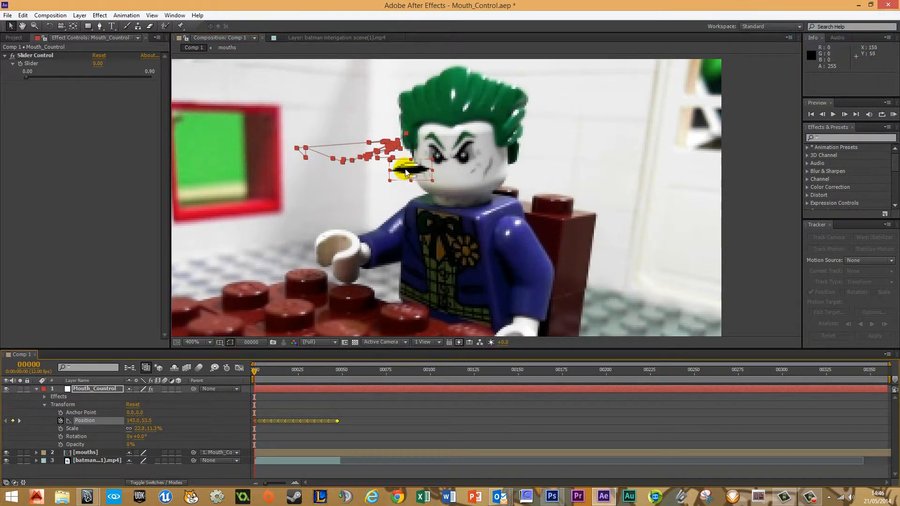
left_click_drag(405, 173, 444, 181)
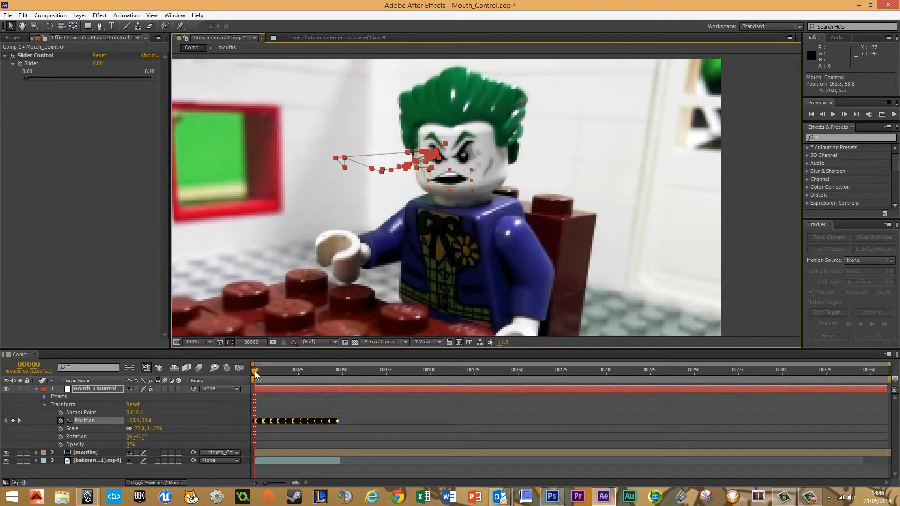
Add a Scale keyframe to Mouth_Countrol at frame 14 and make it a hold keyframe.
left_click_drag(255, 372, 281, 369)
left_click(356, 424)
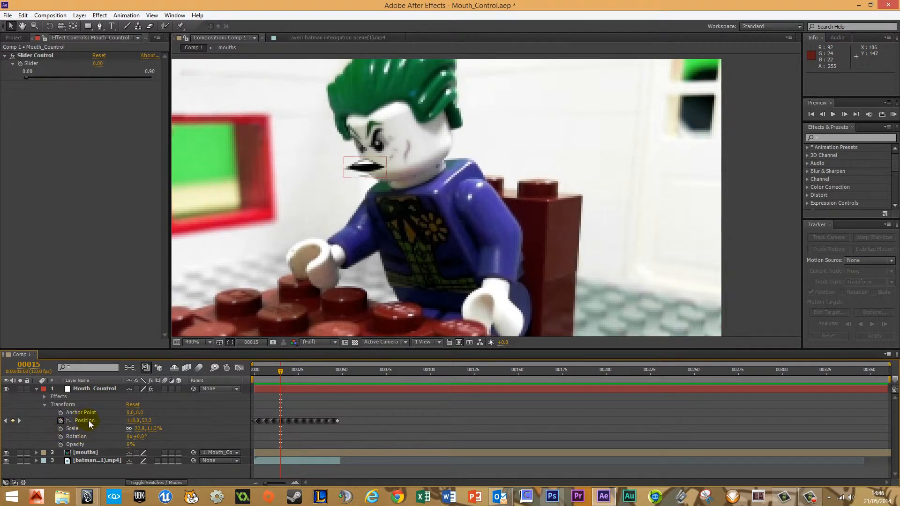
left_click(282, 421)
scroll(285, 421, "up", 6)
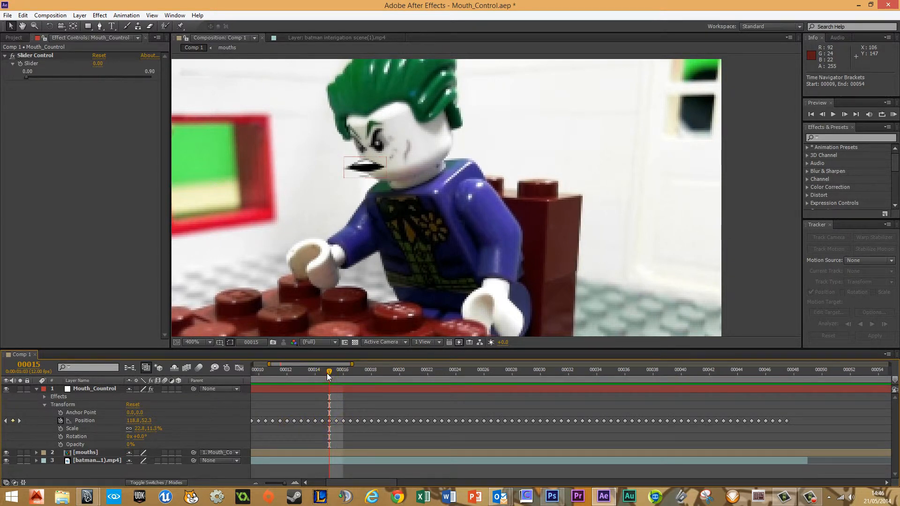
mouse_move(328, 373)
left_mouse_down()
mouse_move(304, 374)
mouse_move(329, 378)
left_mouse_up()
left_click_drag(328, 369, 320, 370)
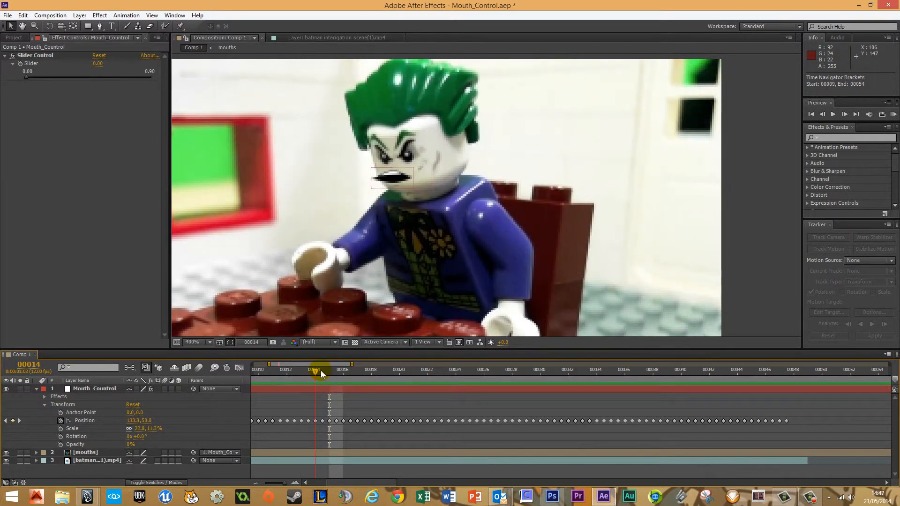
left_click(61, 429)
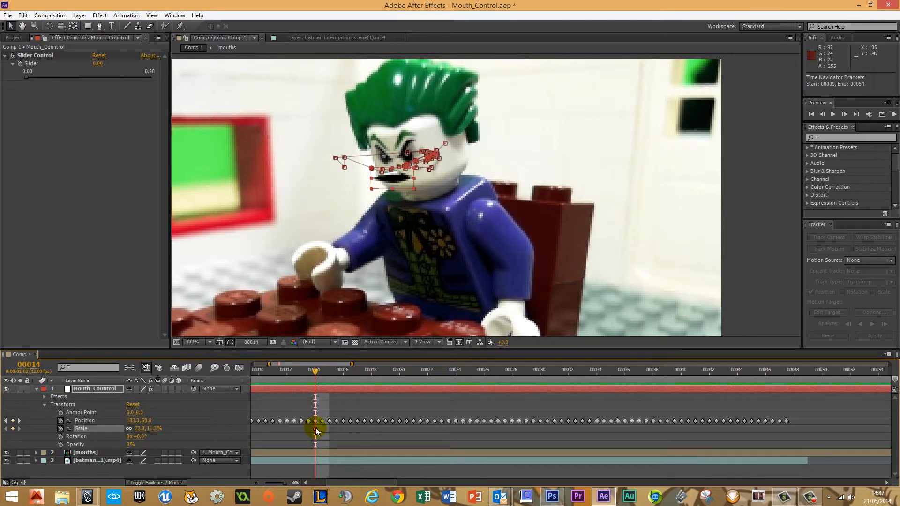
right_click(315, 428)
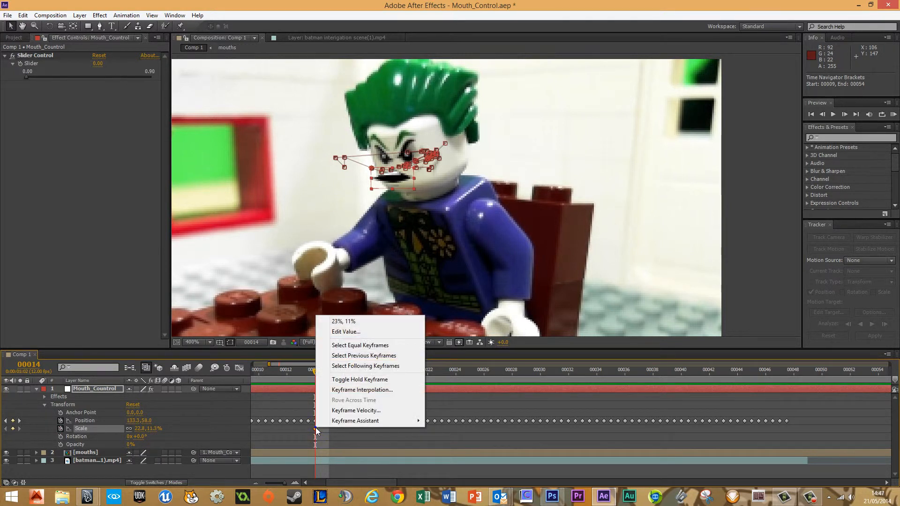
left_click(354, 382)
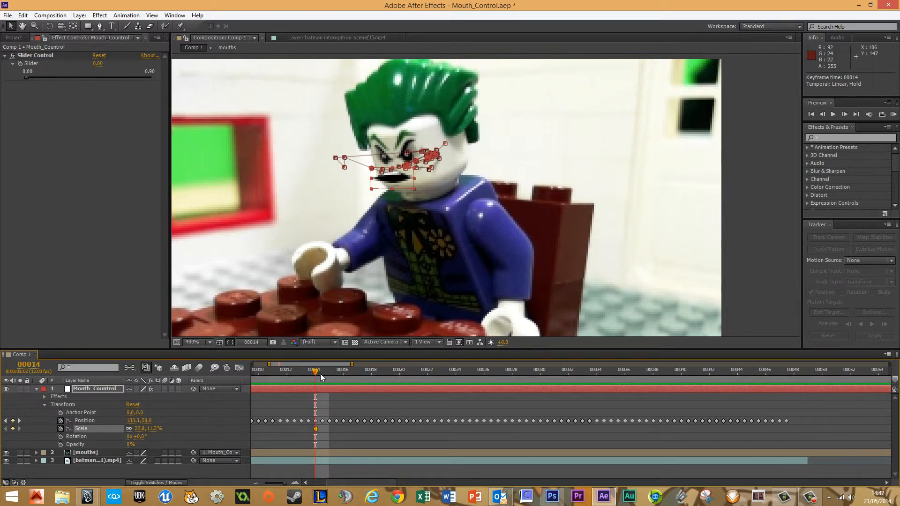
Add a second Scale keyframe to Mouth_Countrol at frame 18, where the Joker faces forward again.
left_click_drag(321, 376, 361, 380)
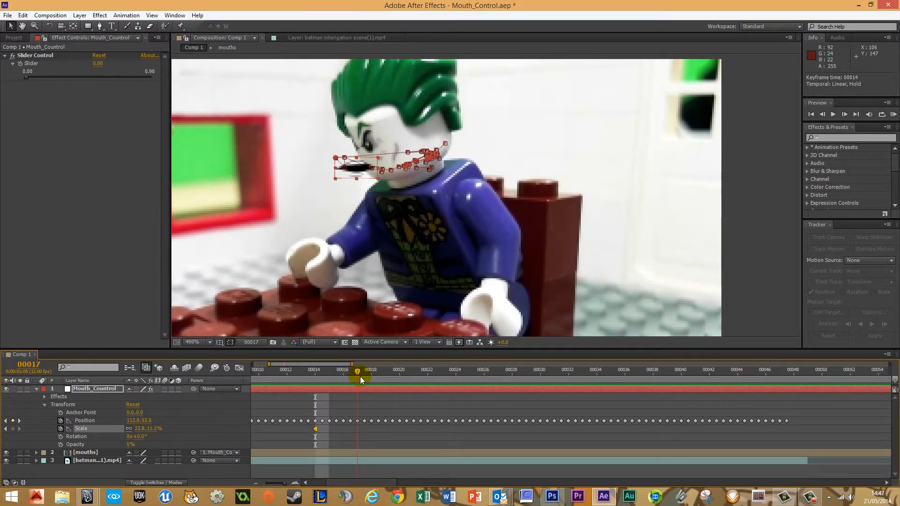
left_click_drag(360, 378, 366, 376)
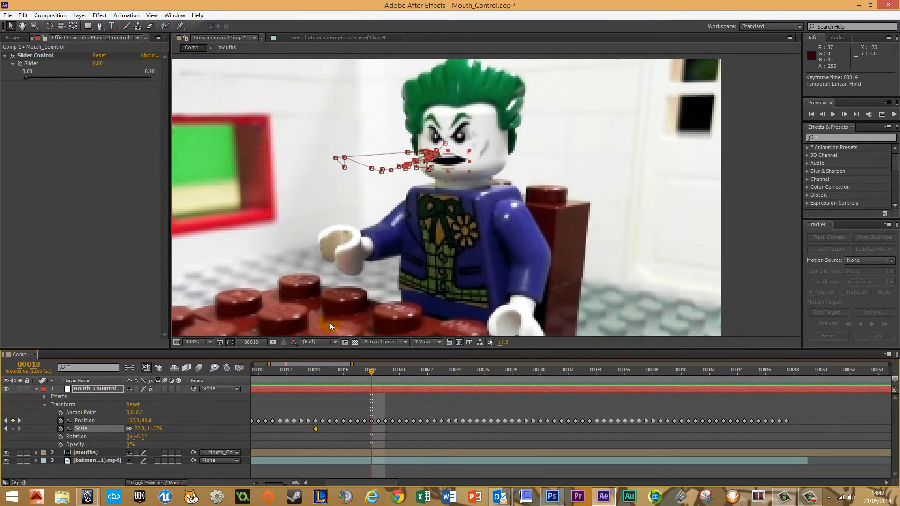
right_click(81, 429)
left_click(124, 367)
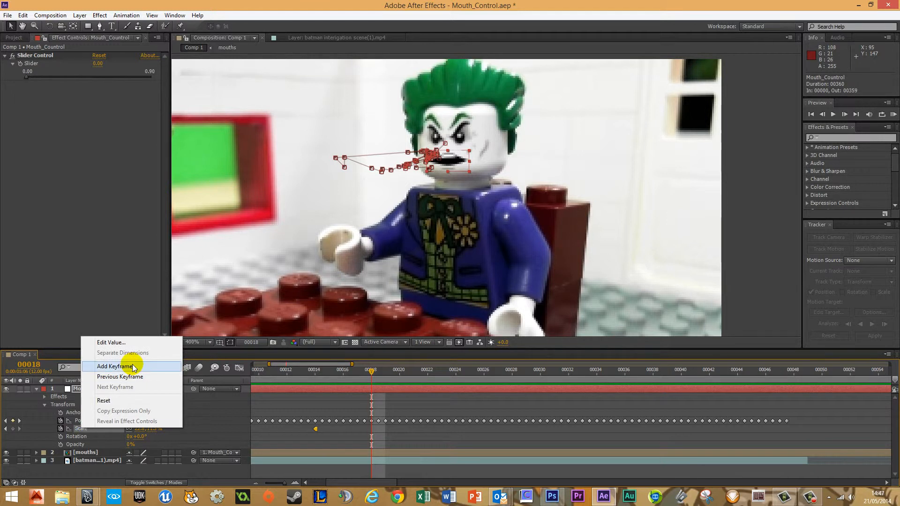
left_click(369, 420)
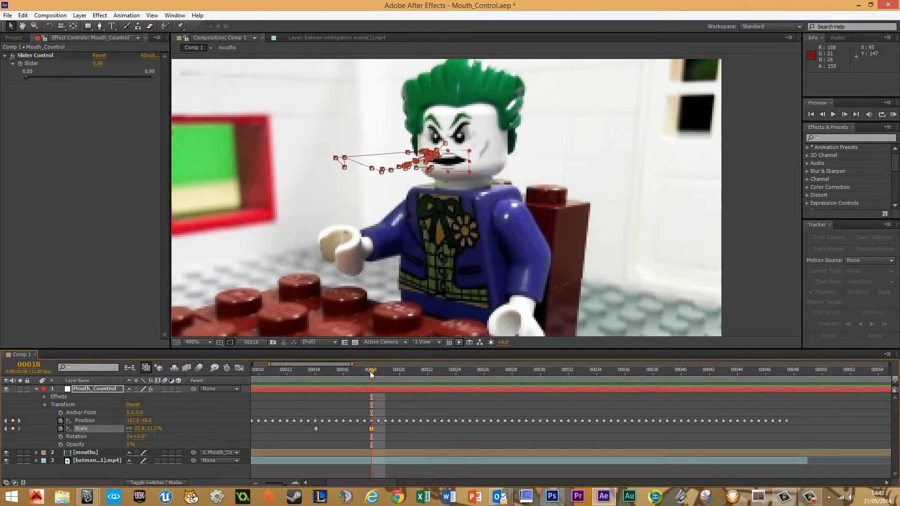
At frame 15, shrink Mouth_Countrol to about 16.8% horizontal scale and move it to 129.8, 55.8 on the turned face.
key("Page_Down")
key("Page_Down")
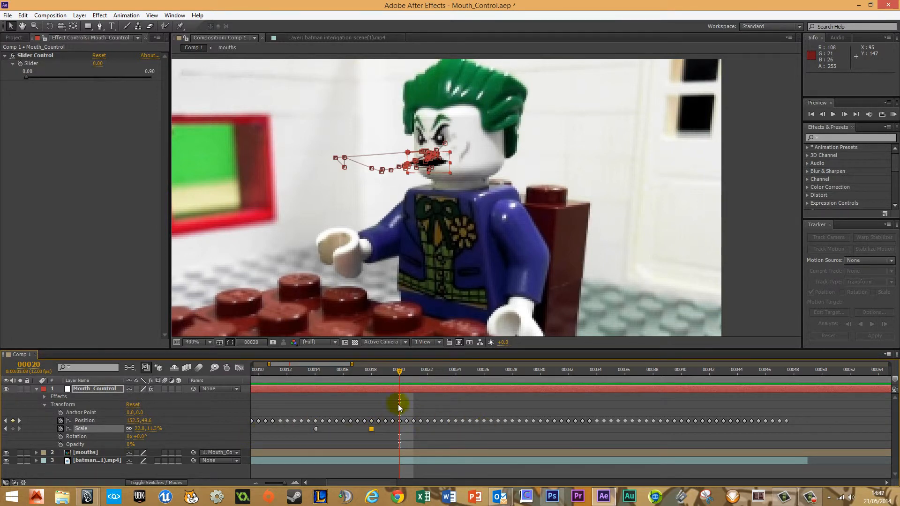
left_click_drag(397, 373, 358, 379)
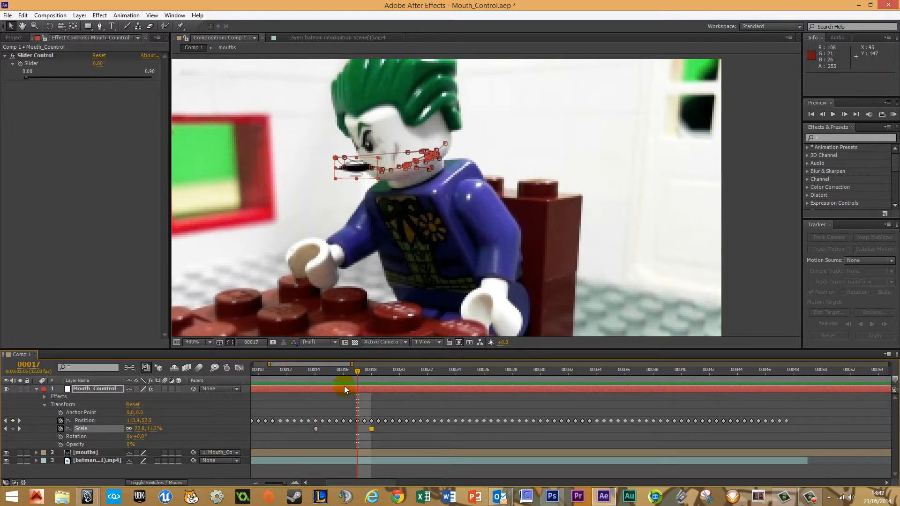
left_click_drag(355, 373, 328, 372)
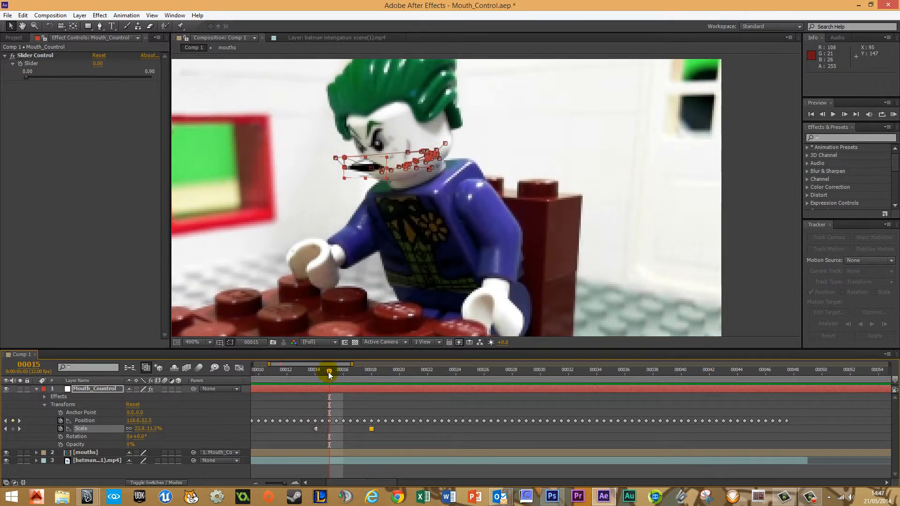
left_click(330, 421)
left_click(330, 422)
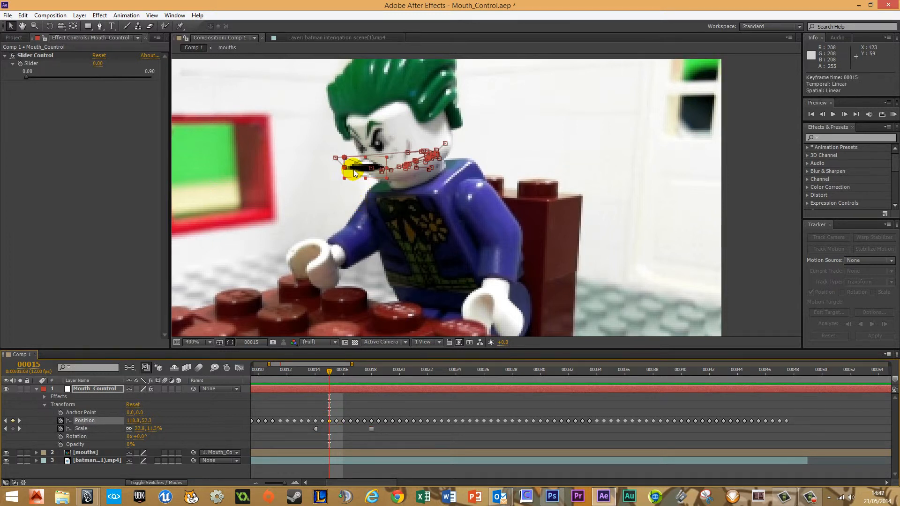
left_click_drag(355, 172, 375, 169)
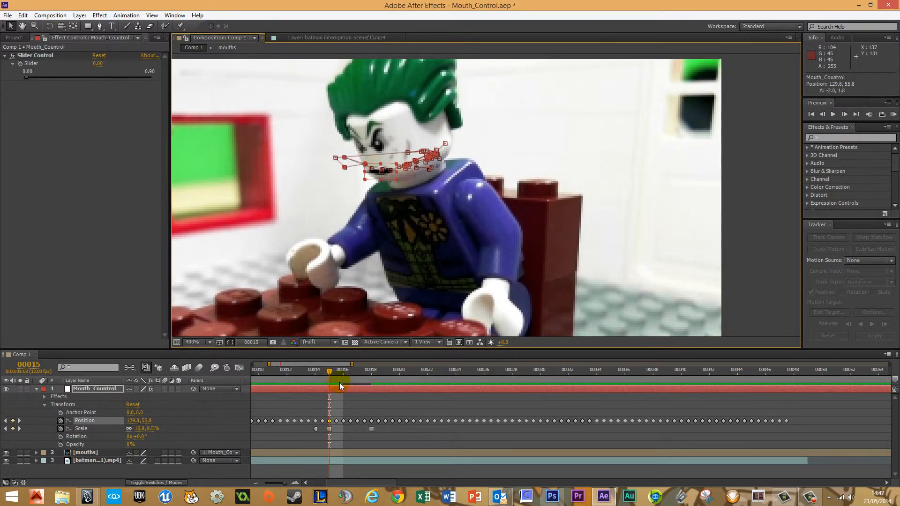
Reposition Mouth_Countrol on the turned face to 131.6, 60.8 at frame 16 and 127.2, 55.2 at frame 17.
left_click_drag(328, 371, 338, 371)
left_click_drag(359, 177, 383, 183)
left_click_drag(343, 373, 358, 372)
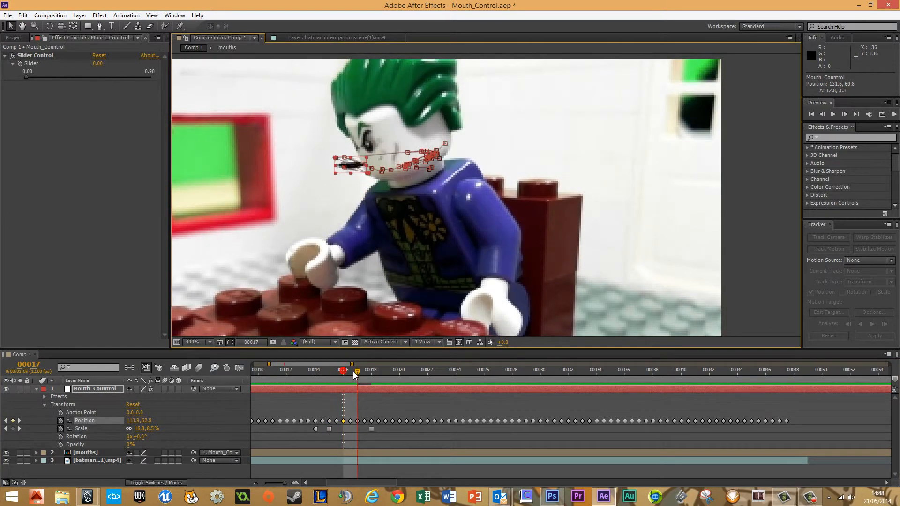
left_click_drag(359, 170, 378, 170)
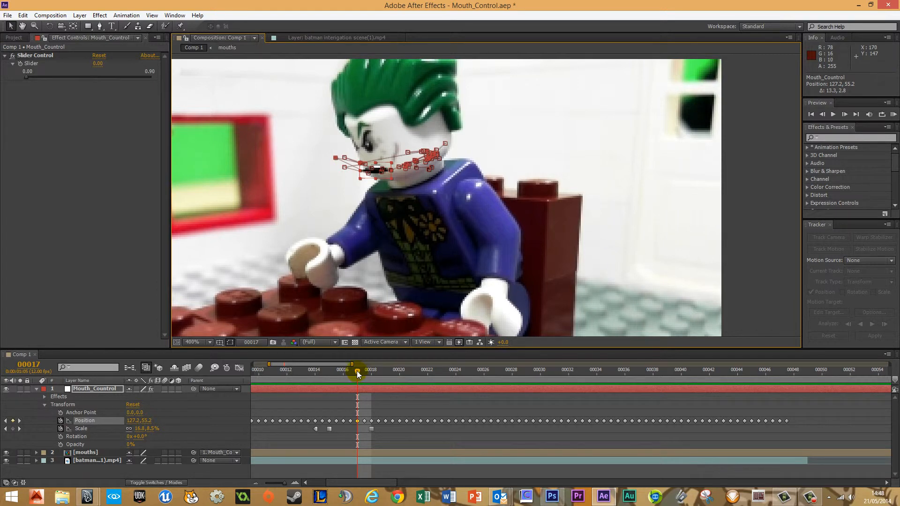
left_click_drag(357, 370, 386, 390)
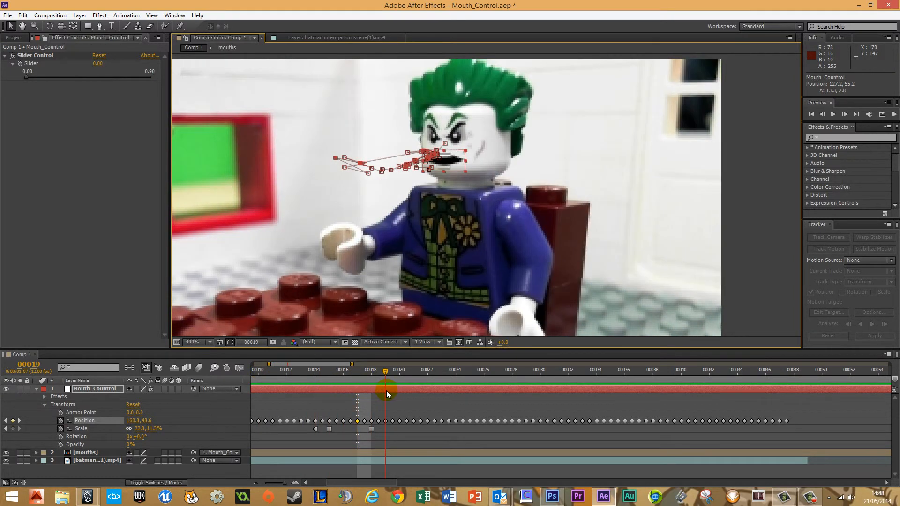
At frame 8, expose Mouth_Countrol's Slider property in the timeline and collapse its Transform properties.
left_click(37, 388)
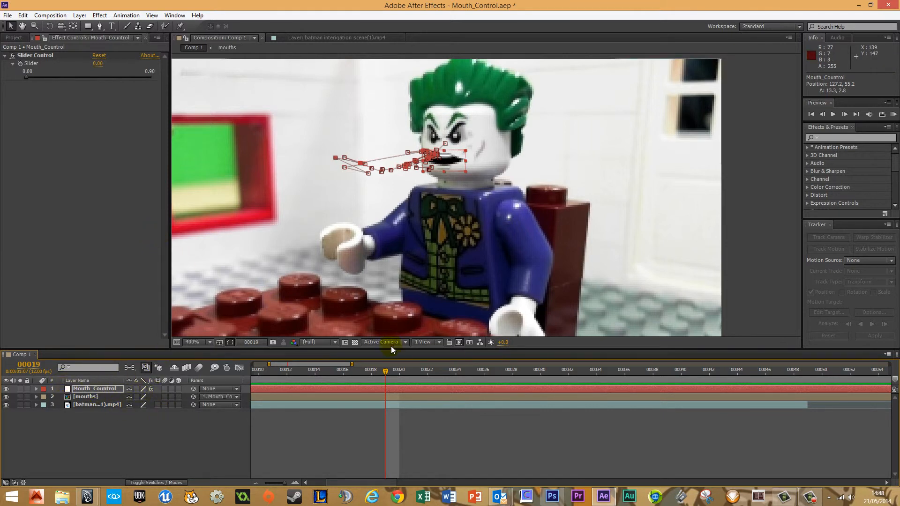
left_click_drag(386, 372, 253, 375)
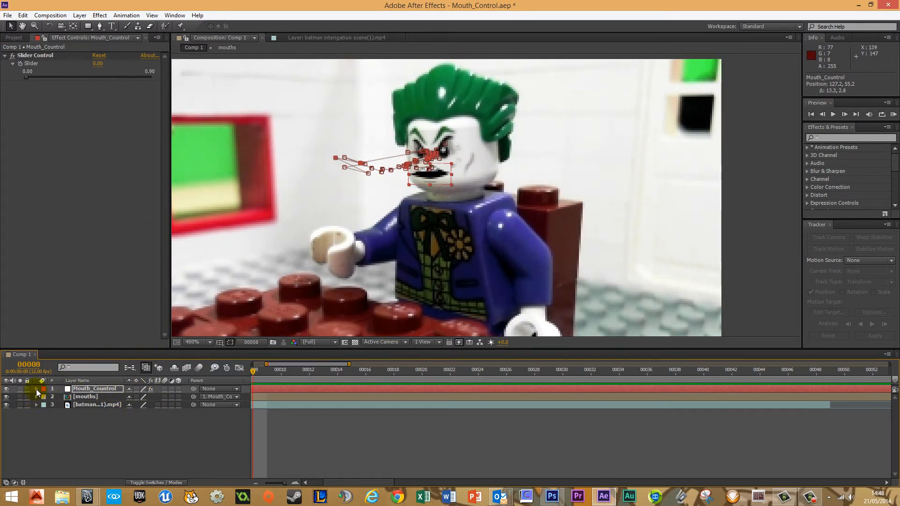
left_click(36, 389)
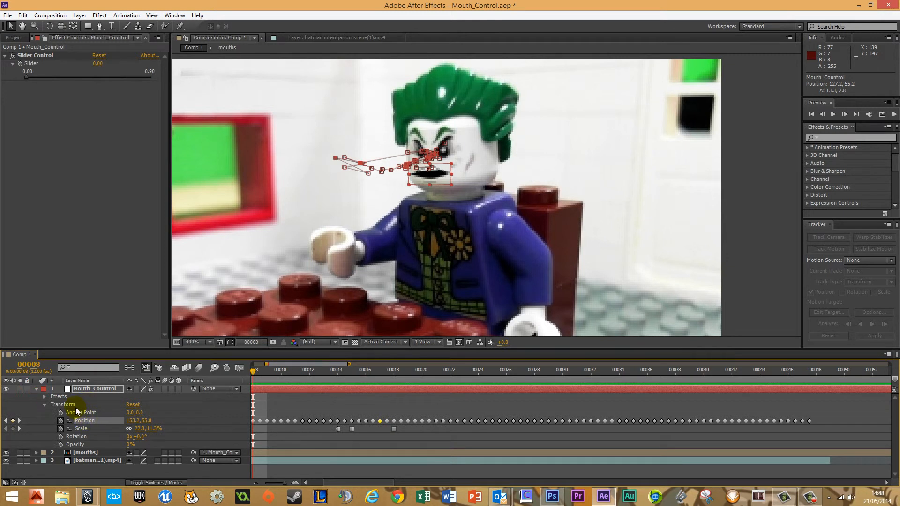
left_click(44, 397)
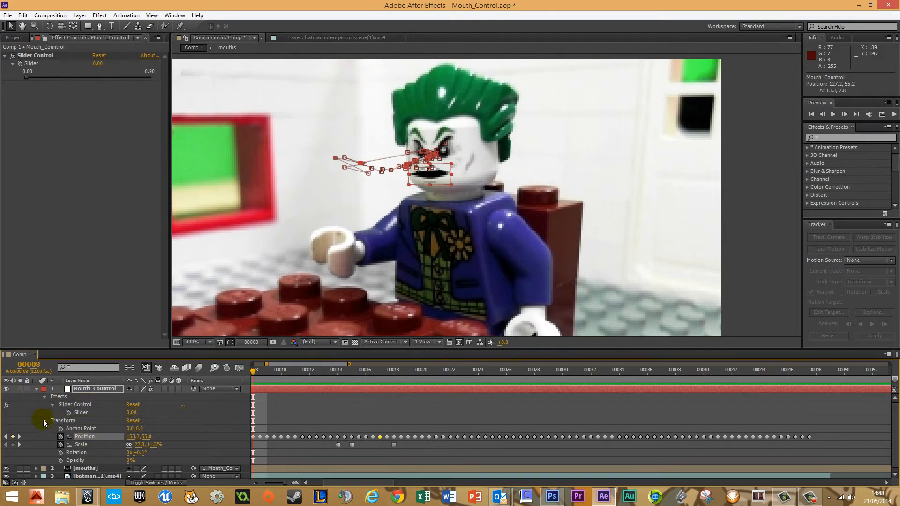
left_click(44, 420)
left_click(98, 413)
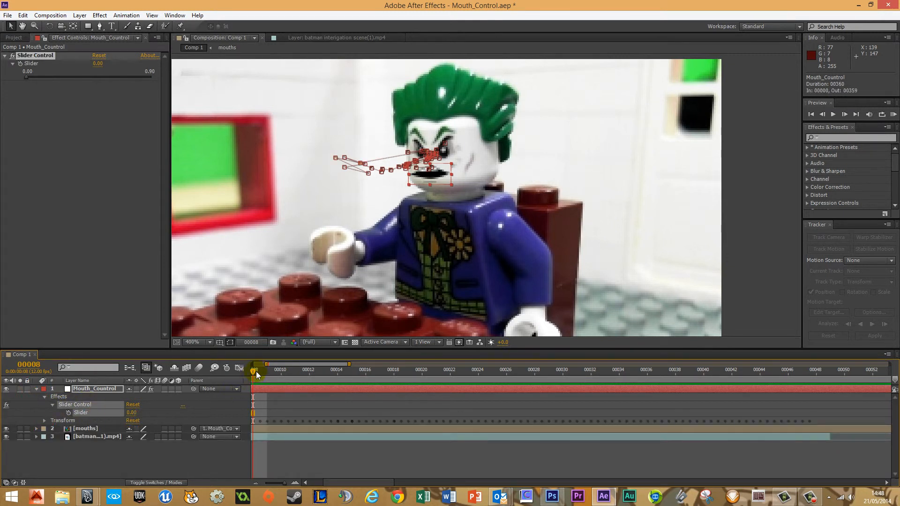
Keyframe Mouth_Countrol's Slider at 0.16 on frame 8 and make it a hold keyframe.
left_click(68, 413)
left_click_drag(27, 76, 48, 77)
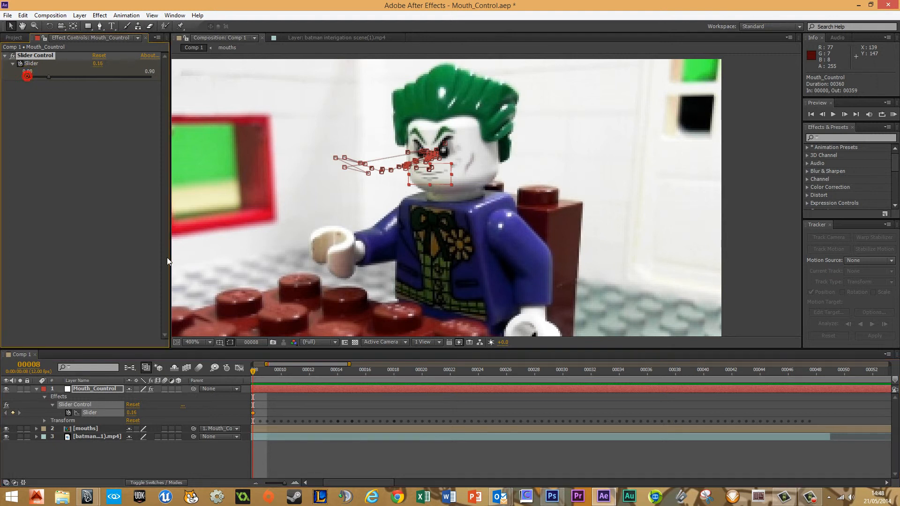
right_click(254, 413)
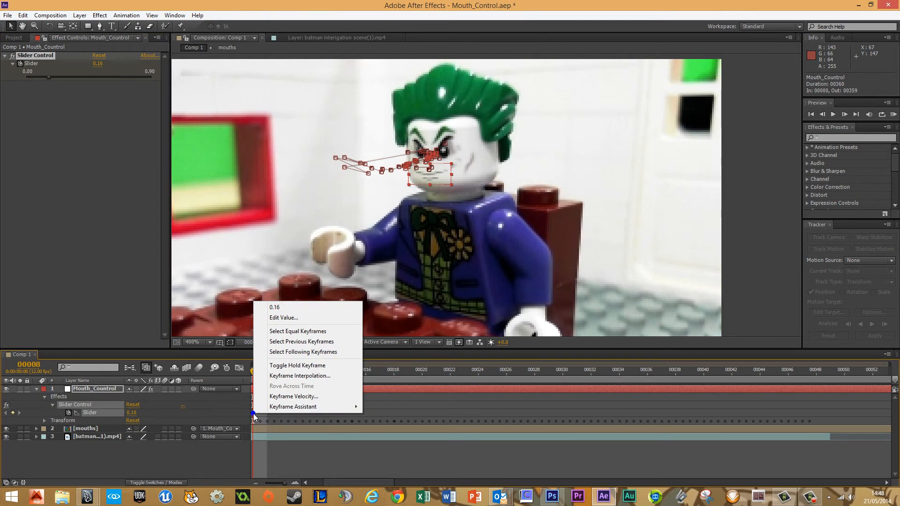
left_click(296, 366)
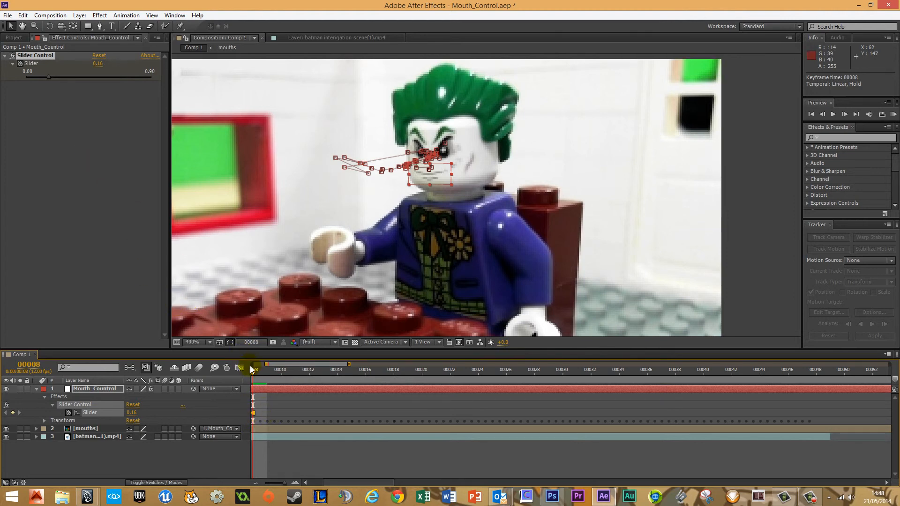
Add a second Slider keyframe at frame 12 by raising the slider to a higher value for a different mouth shape.
left_click_drag(255, 371, 310, 372)
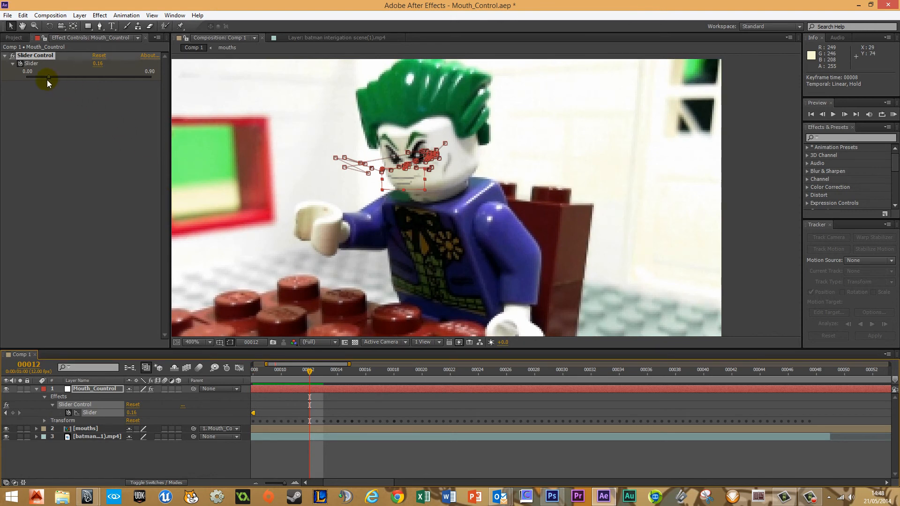
left_click_drag(48, 78, 64, 78)
mouse_move(295, 374)
left_mouse_down()
mouse_move(307, 373)
mouse_move(233, 367)
mouse_move(448, 389)
mouse_move(297, 373)
left_mouse_up()
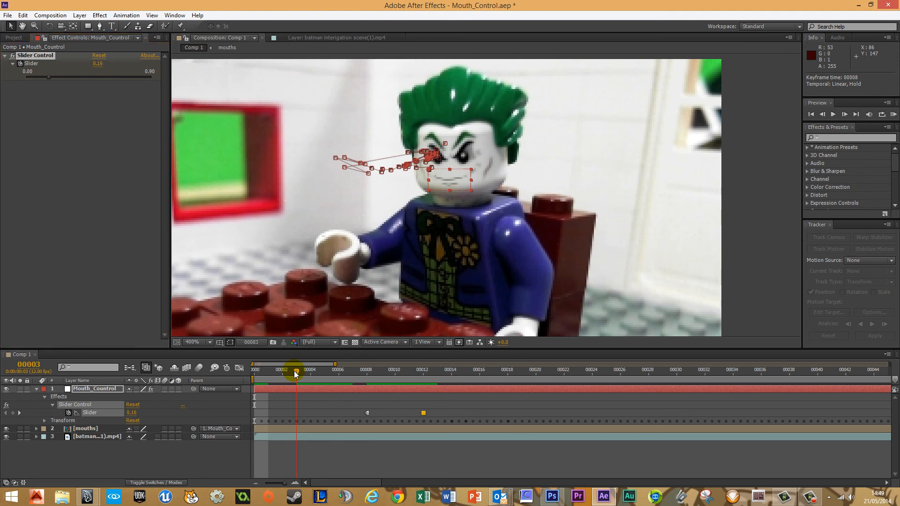
left_click(810, 497)
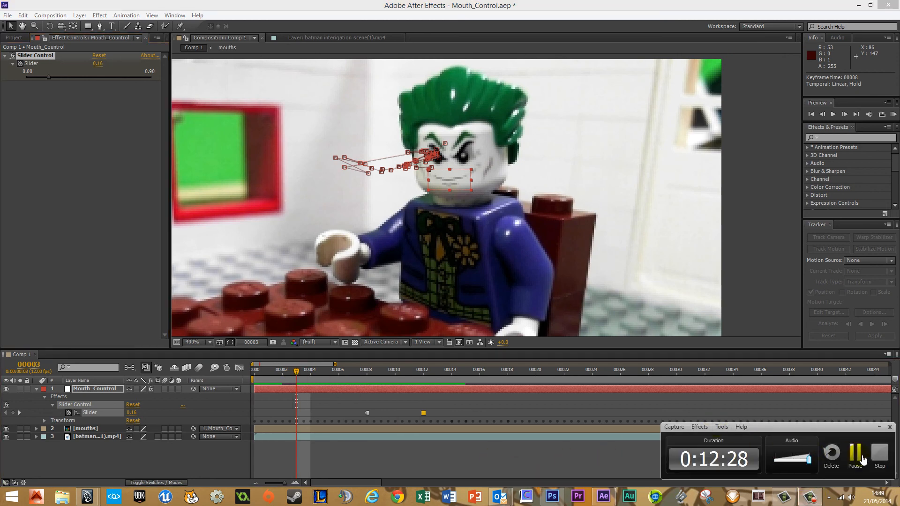